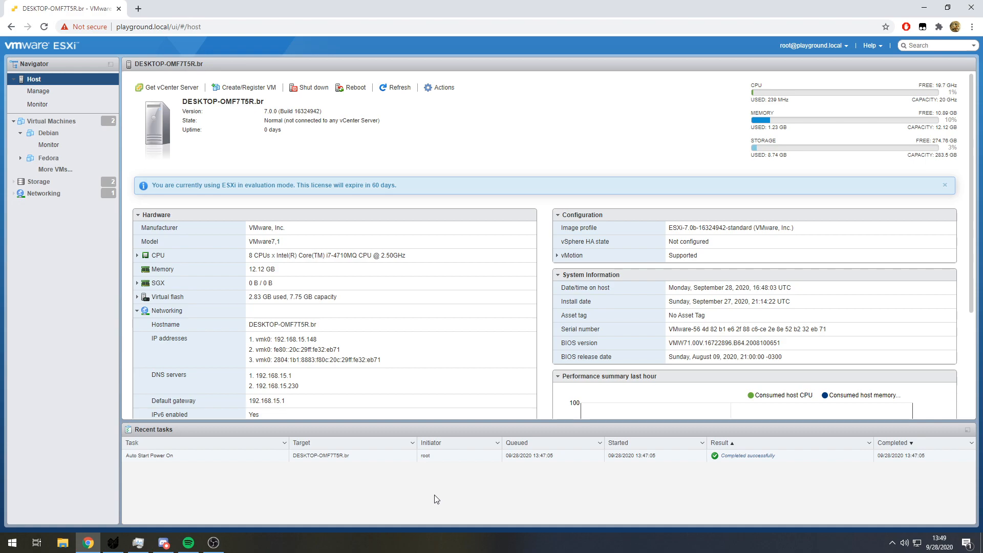
- Start a new VMFS datastore named main4 on the unclaimed 250 GB local disk
{"action": "left_click", "coordinate": [51, 182]}
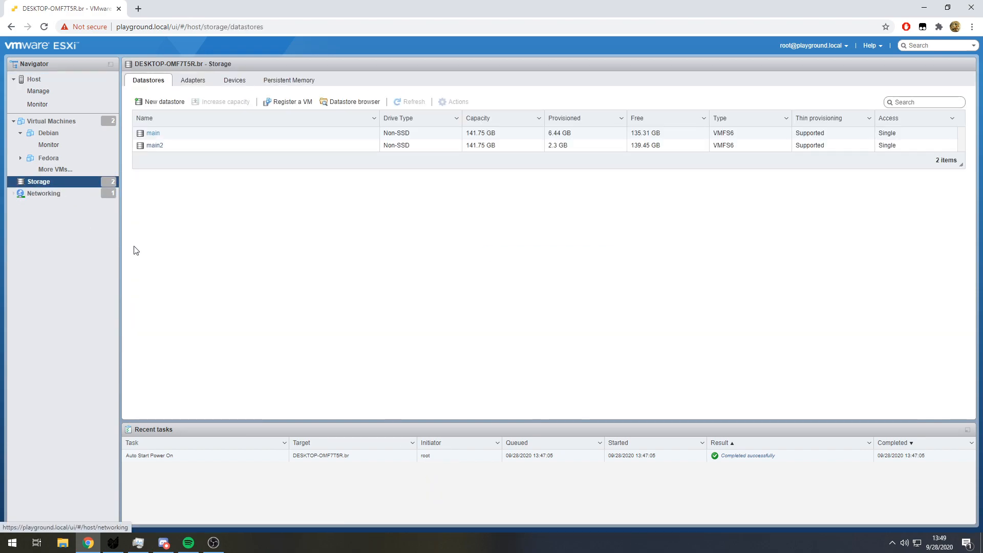
{"action": "left_click", "coordinate": [167, 102]}
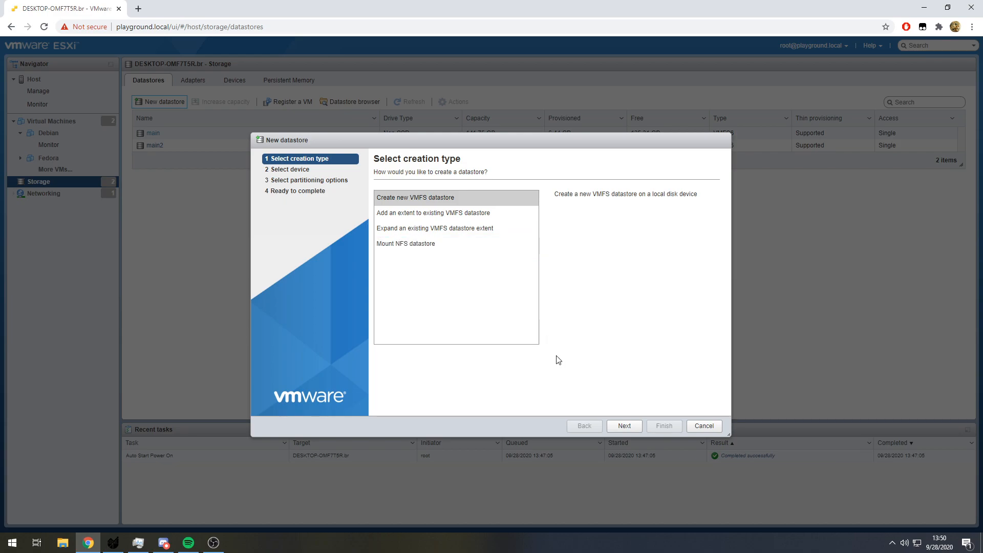
{"action": "left_click", "coordinate": [623, 424]}
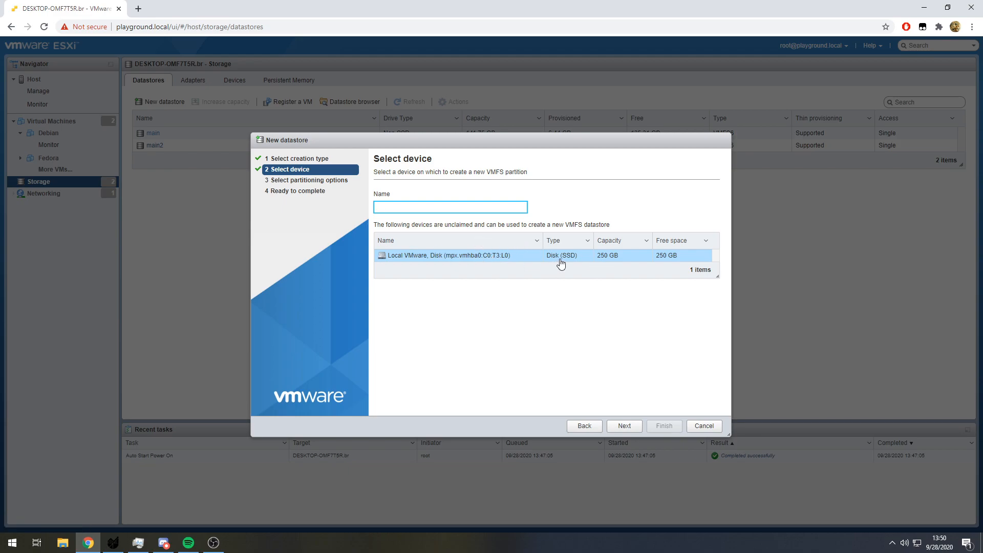
{"action": "left_click", "coordinate": [625, 426]}
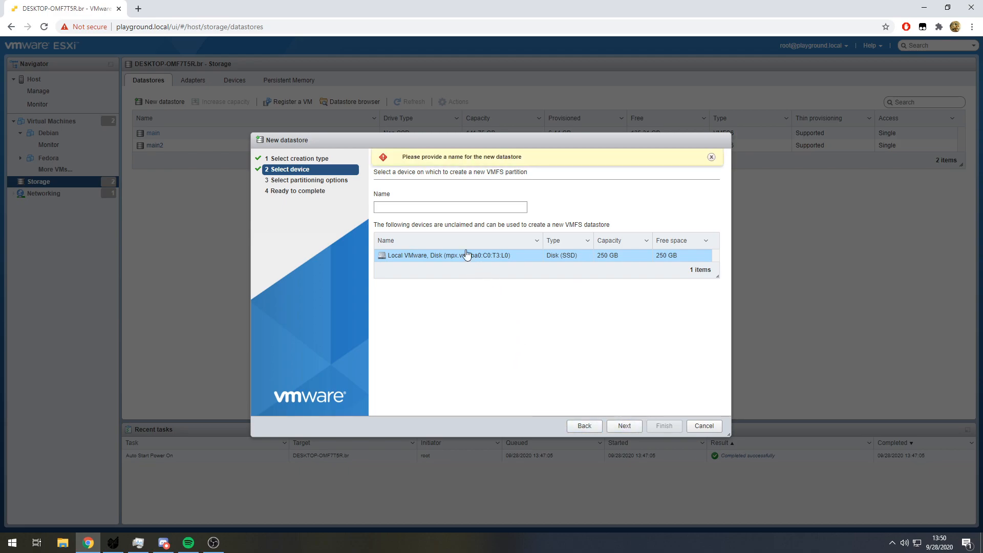
{"action": "left_click", "coordinate": [462, 205]}
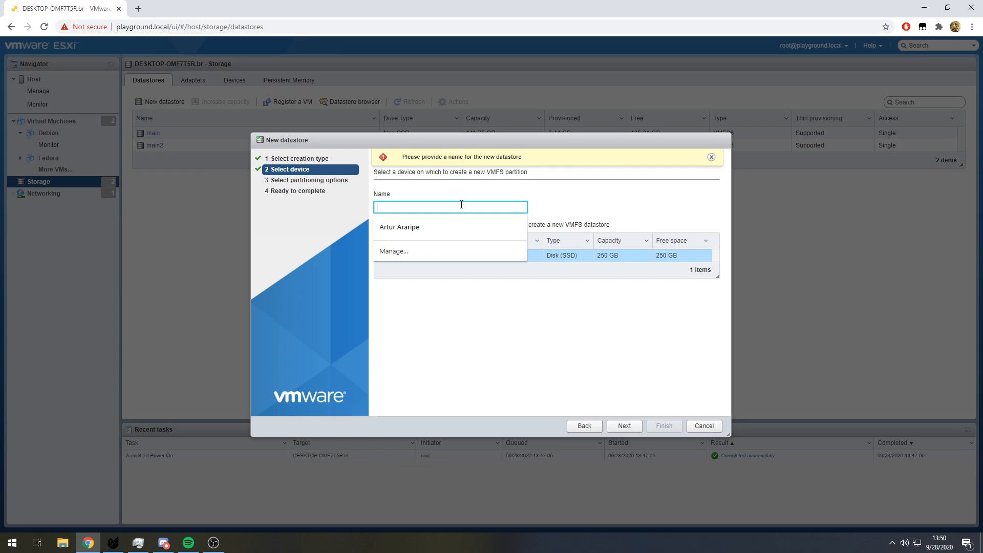
{"action": "type", "text": "main4"}
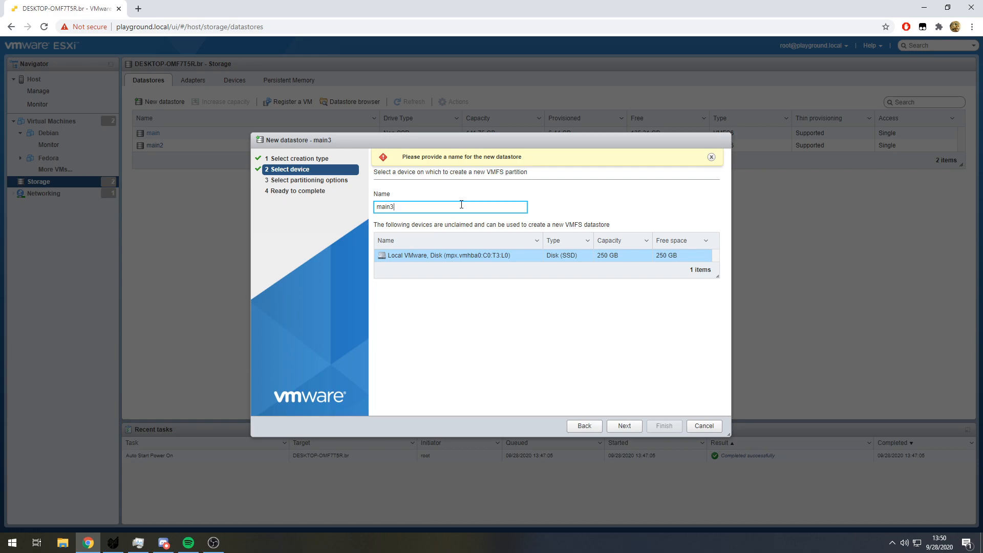
{"action": "left_click", "coordinate": [637, 426]}
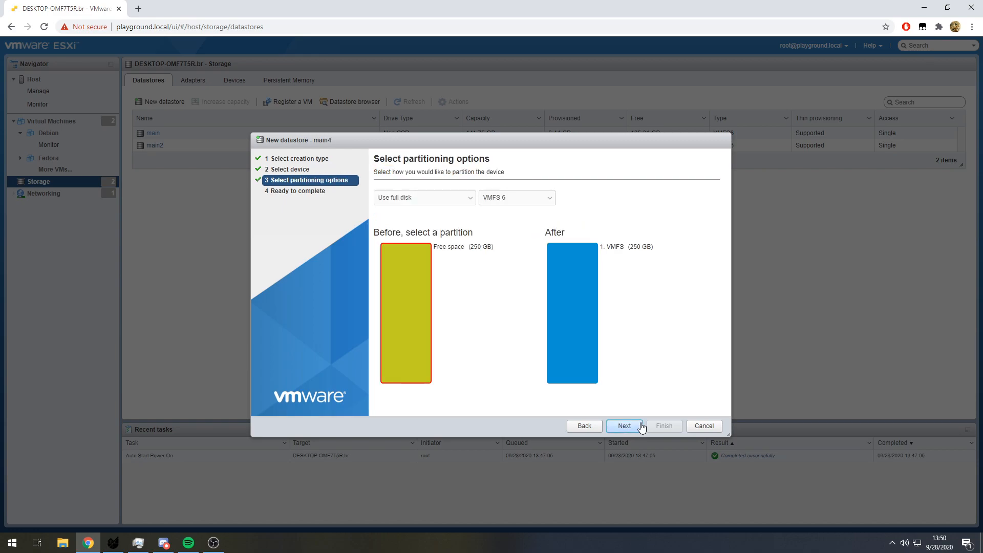
- Try the Custom partitioning scheme, revert to Use full disk, and check the available VMFS versions
{"action": "left_click", "coordinate": [446, 201]}
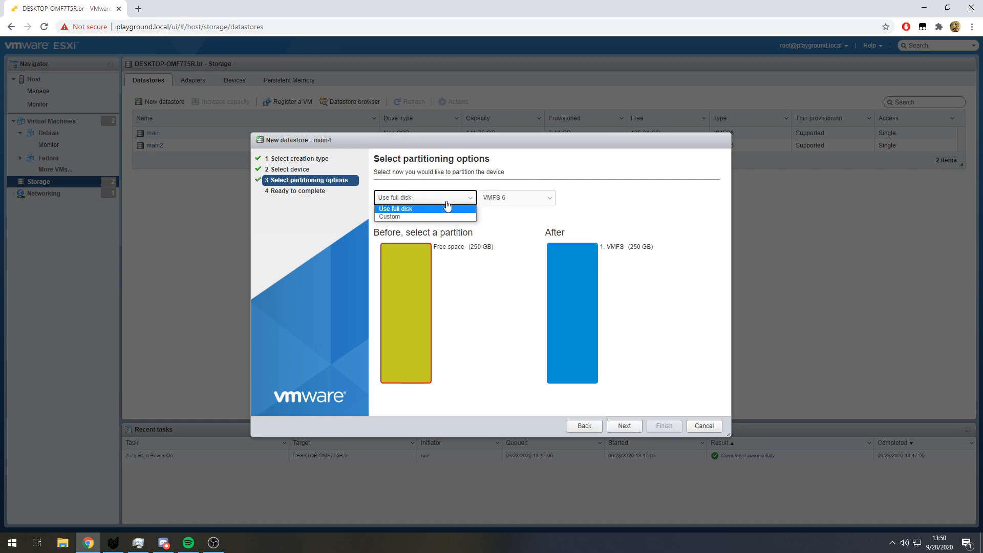
{"action": "left_click", "coordinate": [402, 218]}
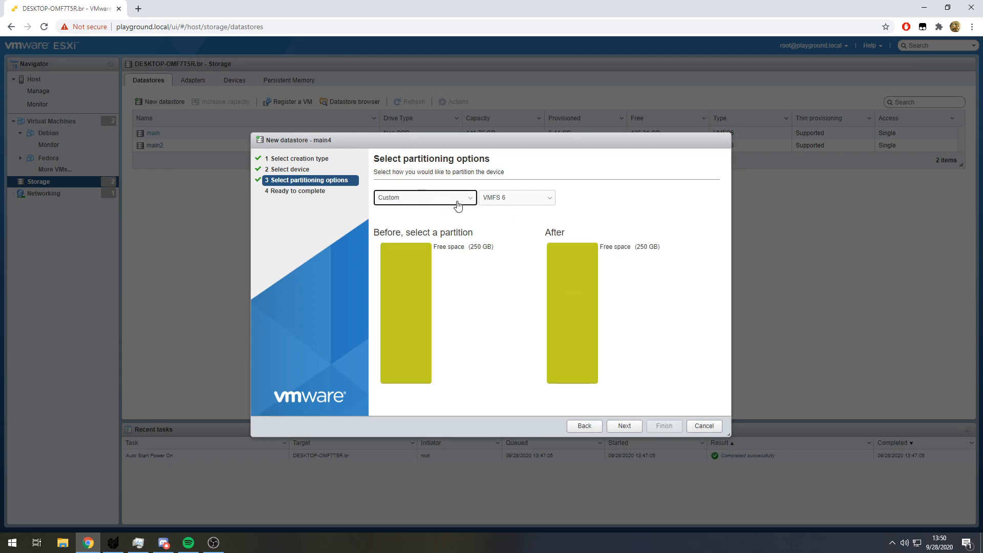
{"action": "left_click", "coordinate": [445, 200]}
{"action": "left_click", "coordinate": [405, 207]}
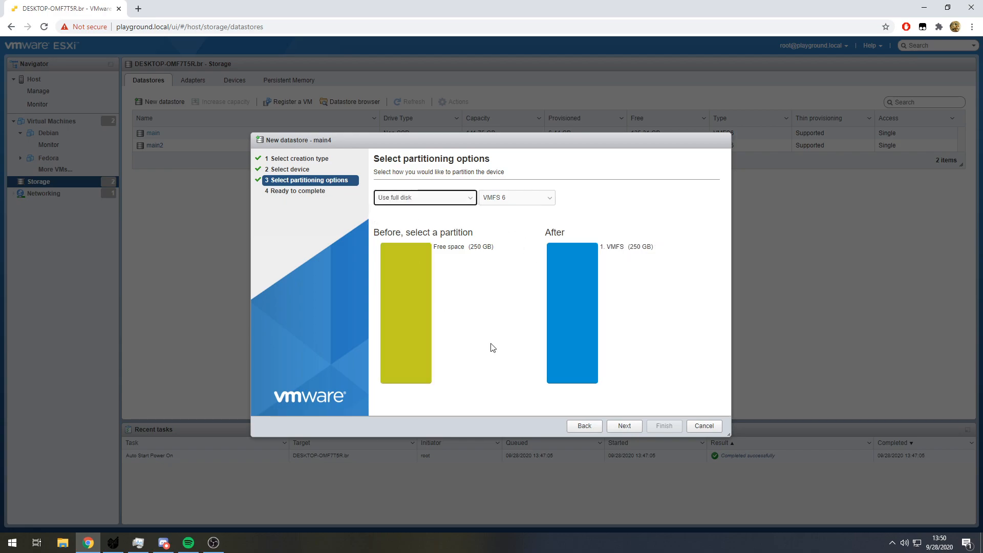
{"action": "left_click", "coordinate": [535, 199]}
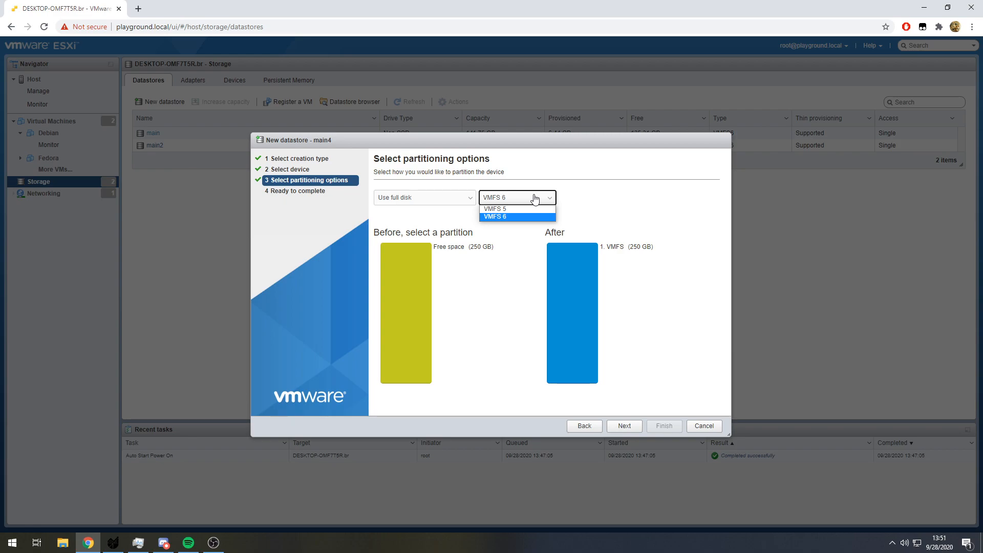
{"action": "left_click", "coordinate": [535, 199]}
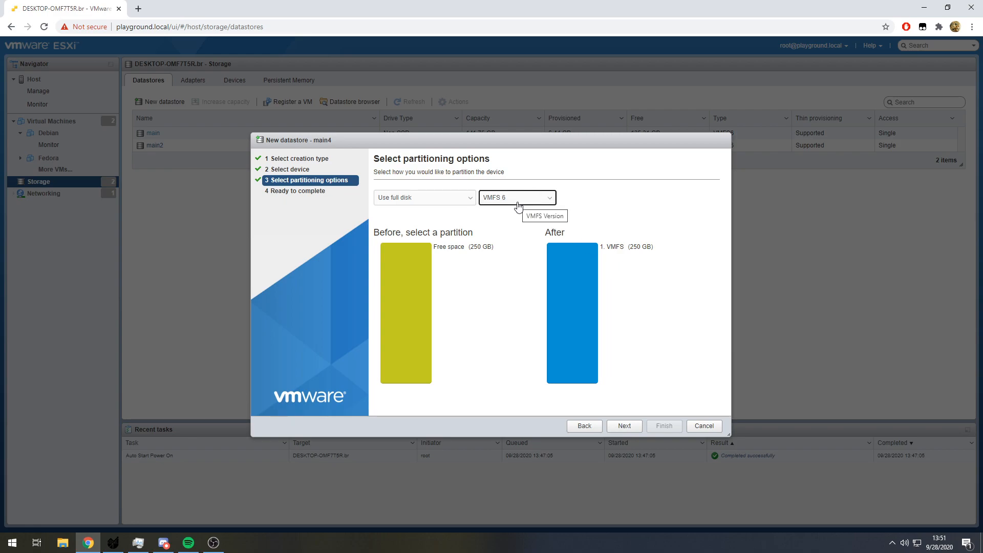
- Create the main4 datastore using the full disk with VMFS 6, accepting the erasure of the disk's contents
{"action": "left_click", "coordinate": [629, 420]}
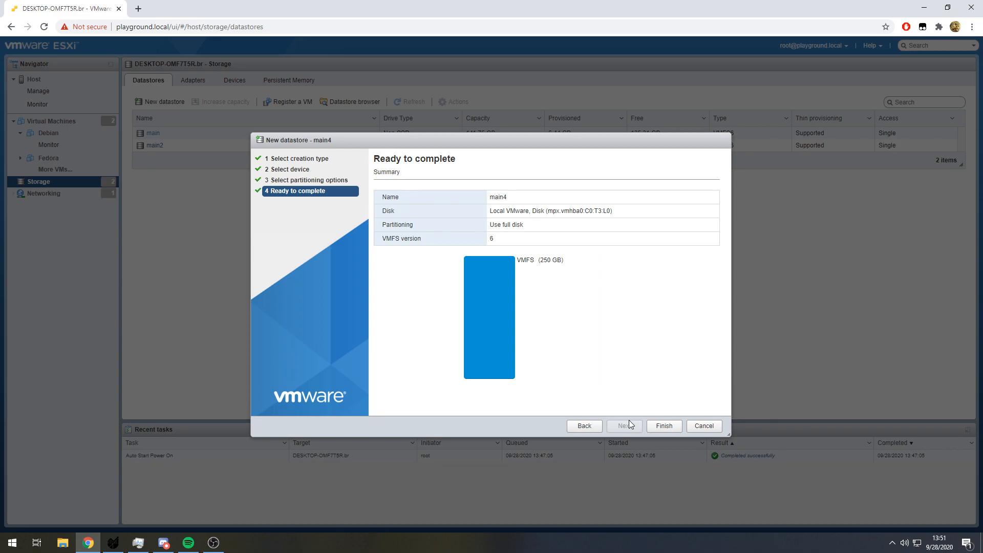
{"action": "left_click", "coordinate": [663, 425]}
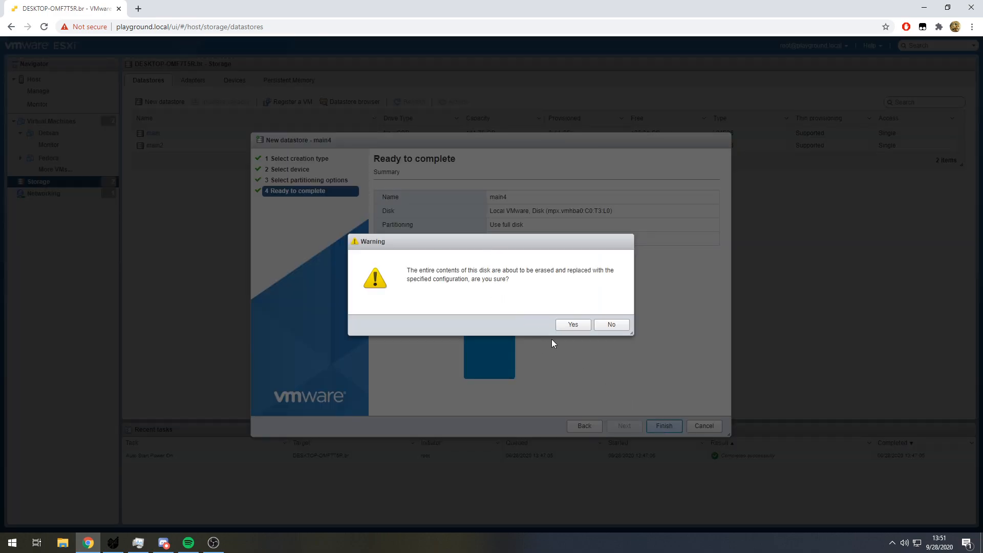
{"action": "left_click", "coordinate": [573, 324]}
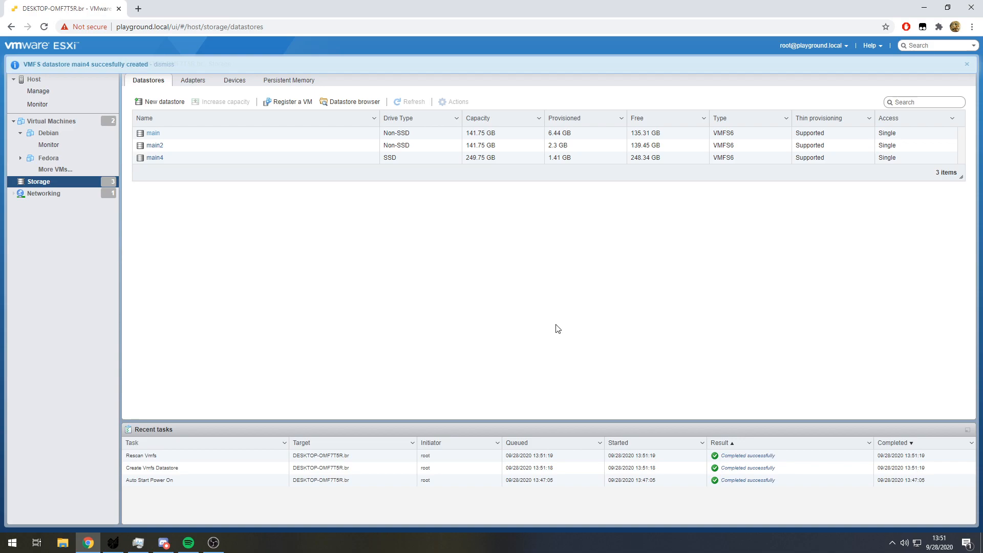
- Review the main4 datastore's summary and inspect the Ubuntu ISO file stored in the main2 datastore
{"action": "left_click", "coordinate": [174, 159]}
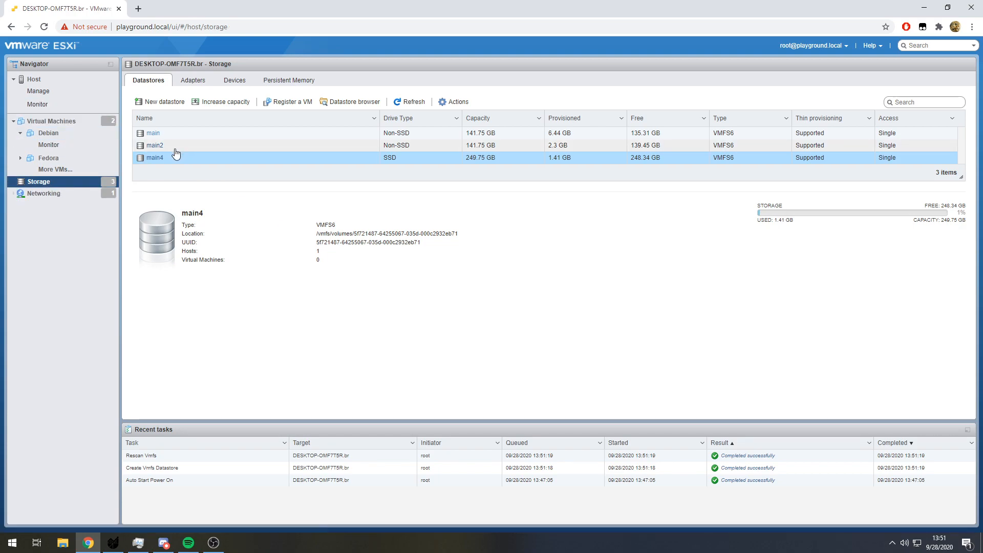
{"action": "left_click", "coordinate": [155, 146]}
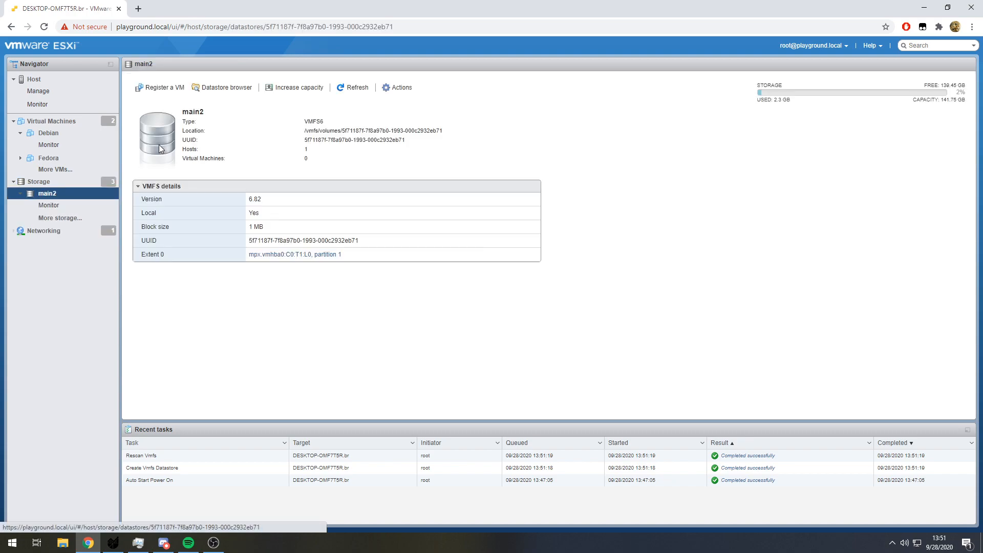
{"action": "left_click", "coordinate": [225, 87]}
{"action": "left_click", "coordinate": [382, 208]}
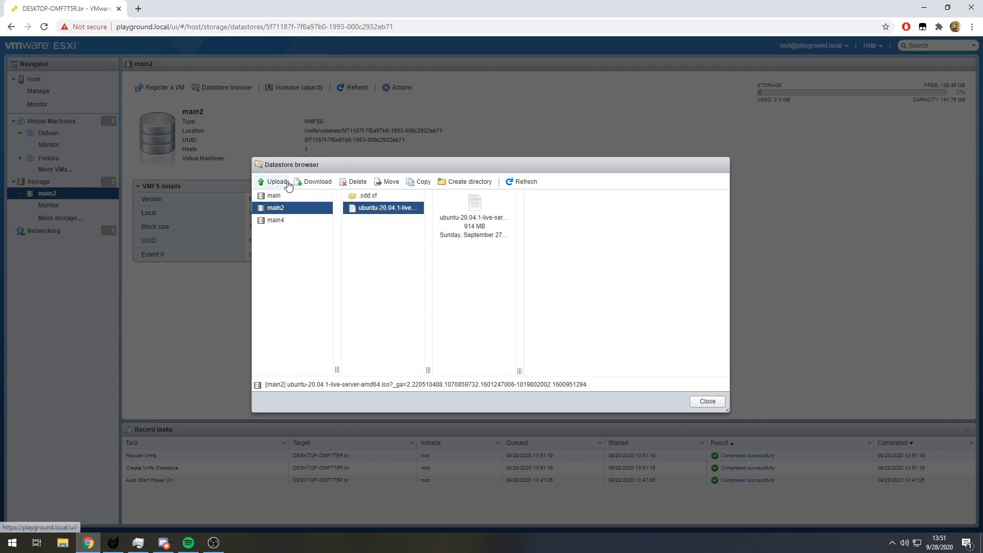
{"action": "left_click", "coordinate": [707, 401]}
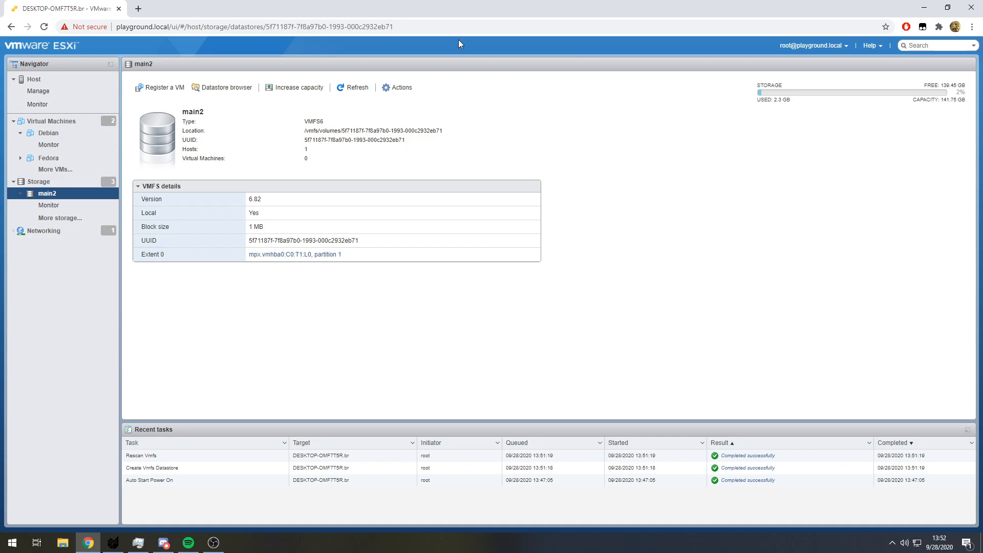
- Enable the Secure Shell (SSH) service on the ESXi host
{"action": "left_click", "coordinate": [53, 79]}
{"action": "left_click", "coordinate": [443, 89]}
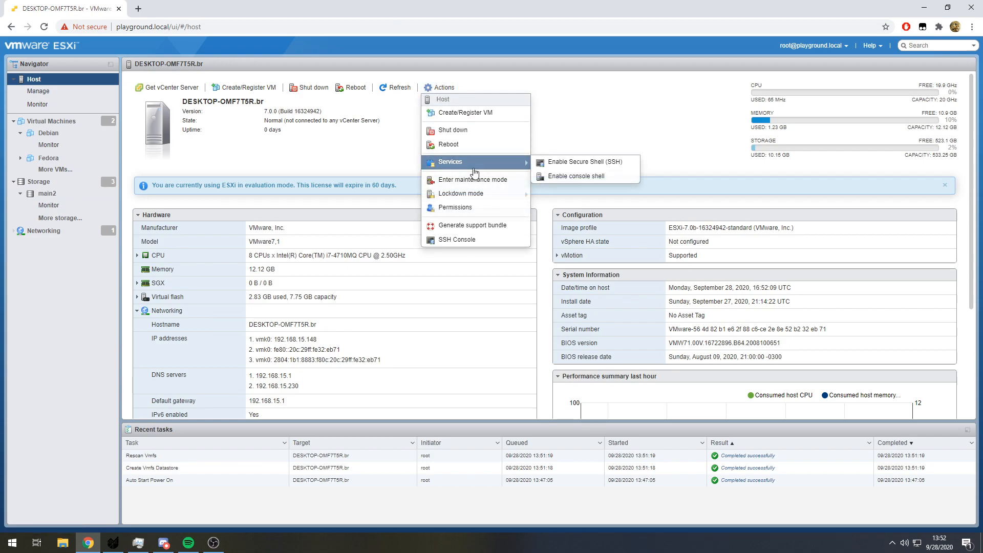
{"action": "left_click", "coordinate": [476, 165]}
{"action": "left_click", "coordinate": [440, 88]}
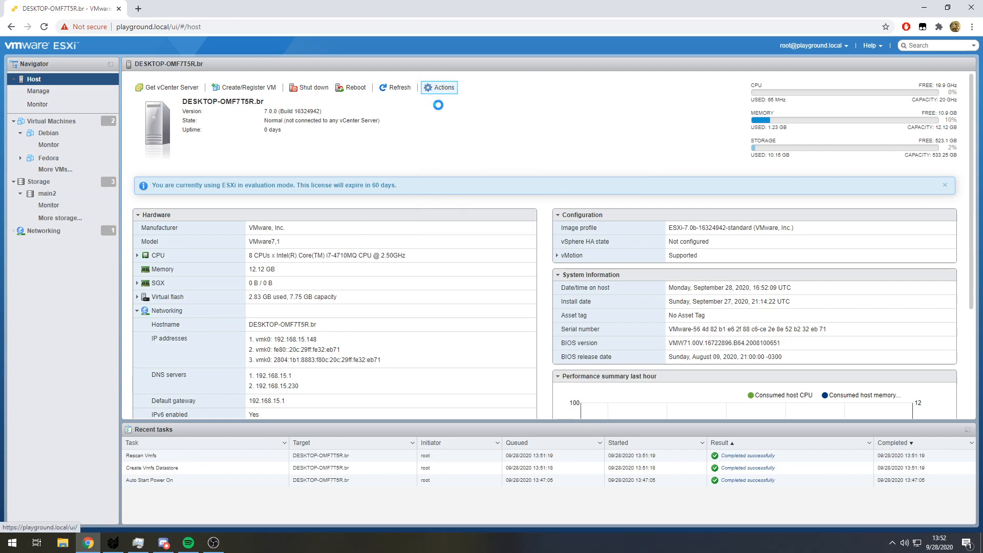
{"action": "mouse_move", "coordinate": [461, 162]}
{"action": "left_click", "coordinate": [568, 161]}
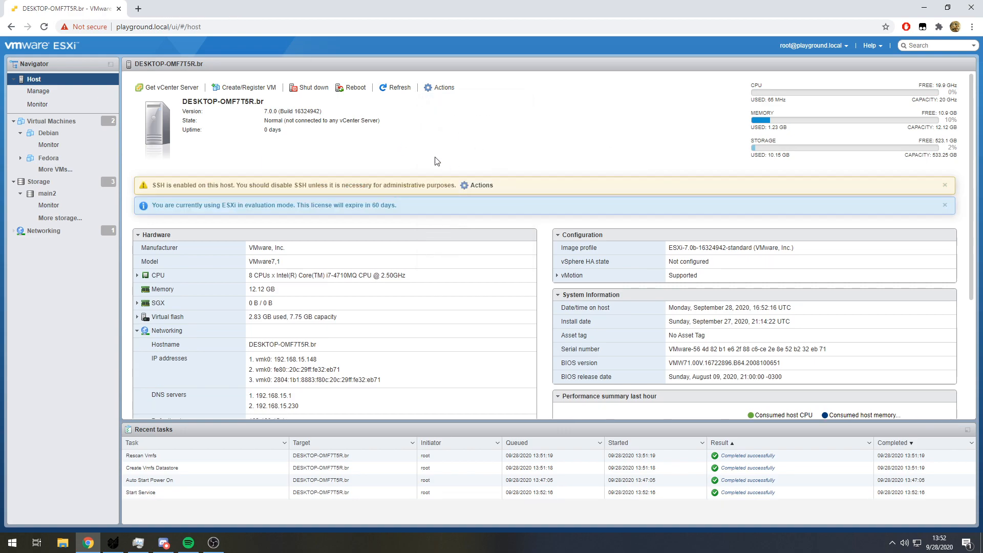
- Open an SSH console to the host and log in as root with the account password
{"action": "left_click", "coordinate": [445, 91]}
{"action": "mouse_move", "coordinate": [495, 162]}
{"action": "left_click", "coordinate": [475, 239]}
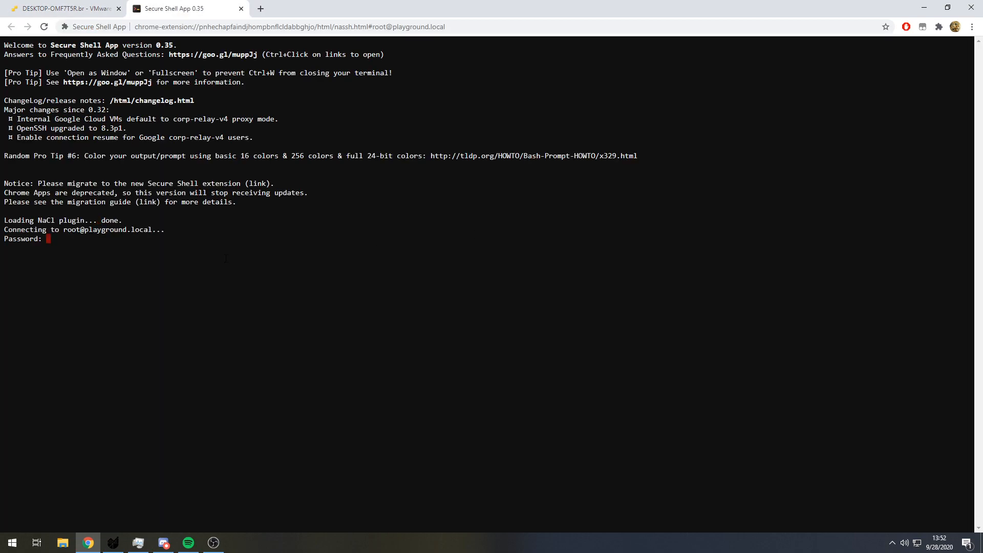
{"action": "key", "text": "Return"}
{"action": "key", "text": "Return"}
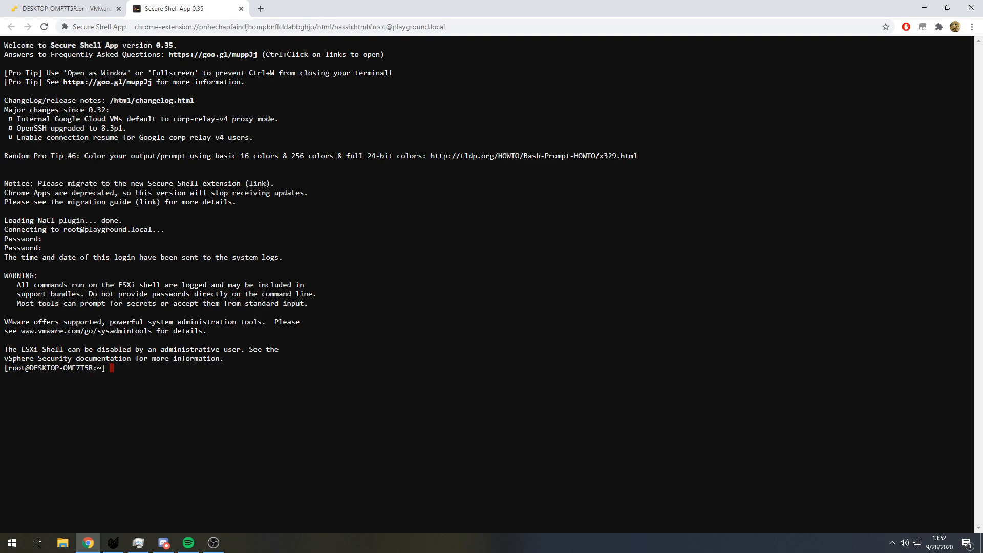
- List the root directory and the vmfs directory while changing into /vmfs/volumes
{"action": "type", "text": "ls"}
{"action": "key", "text": "Return"}
{"action": "type", "text": "cd "}
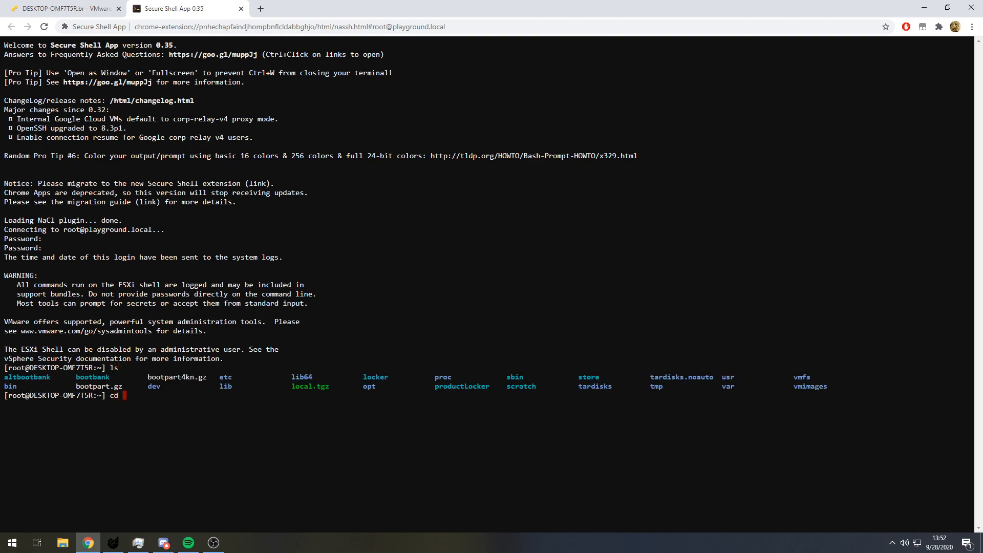
{"action": "type", "text": "vmfs"}
{"action": "key", "text": "Return"}
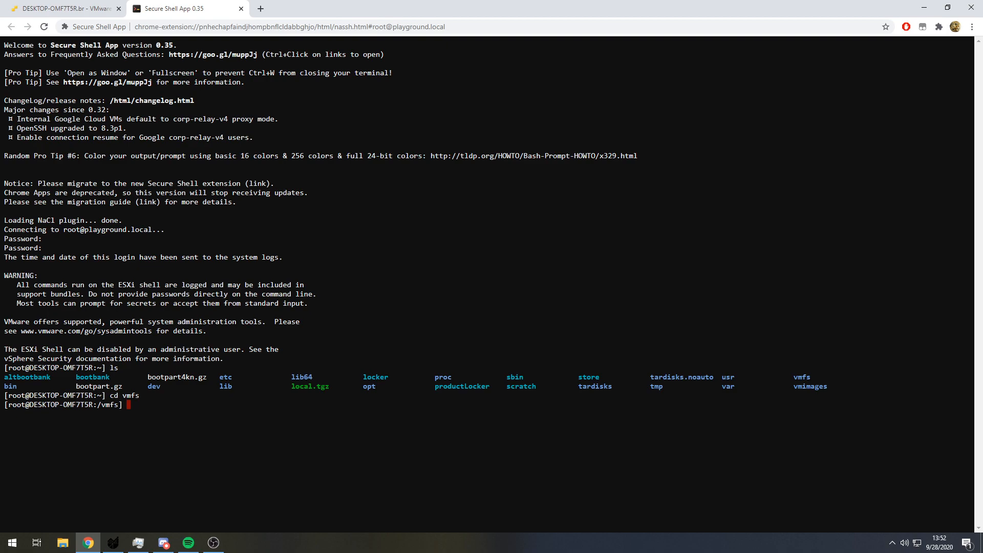
{"action": "type", "text": "ls"}
{"action": "key", "text": "Return"}
{"action": "type", "text": "cd "}
{"action": "type", "text": "volume"}
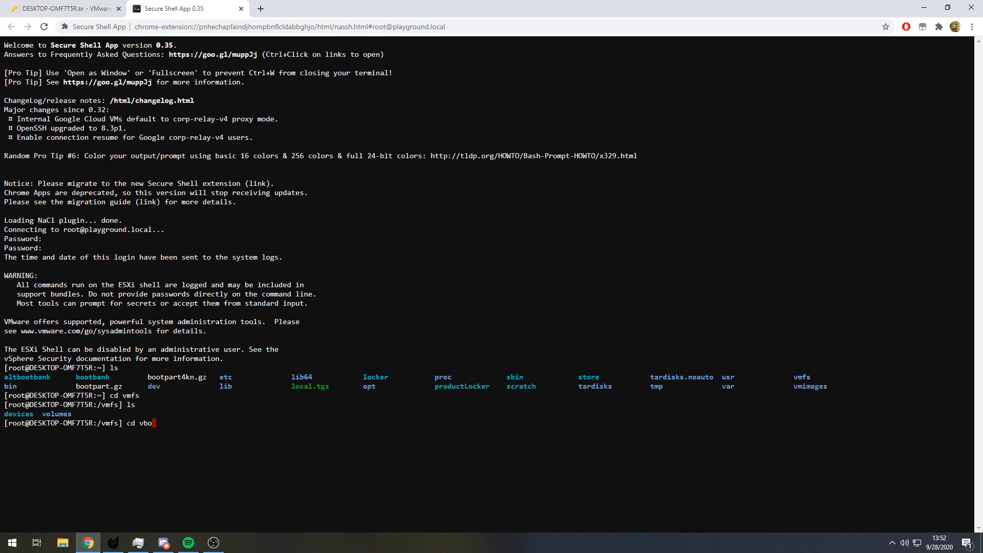
{"action": "type", "text": "s"}
{"action": "key", "text": "Return"}
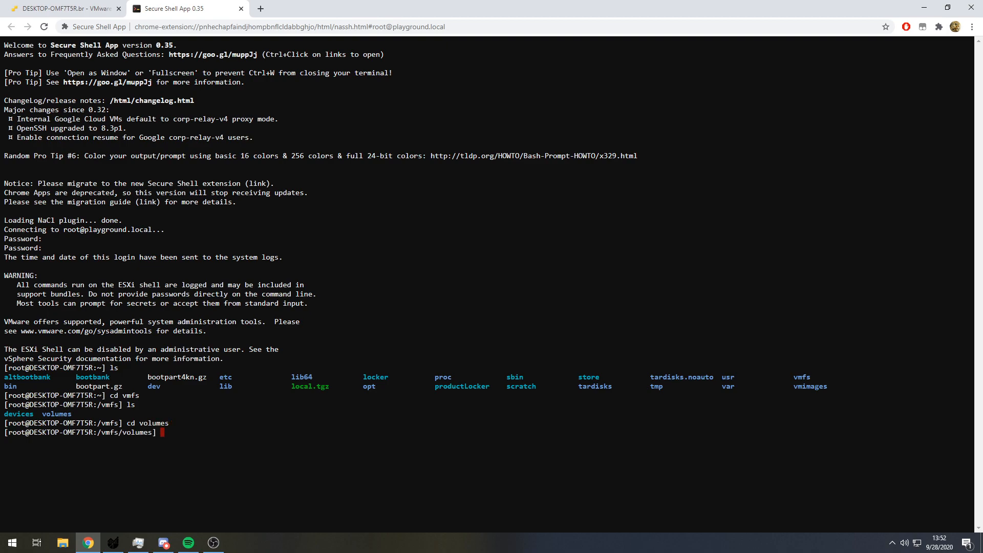
- Change into the main4 volume with "cd main4" and list its contents
{"action": "type", "text": "cd main4"}
{"action": "key", "text": "Return"}
{"action": "type", "text": "ls"}
{"action": "key", "text": "Return"}
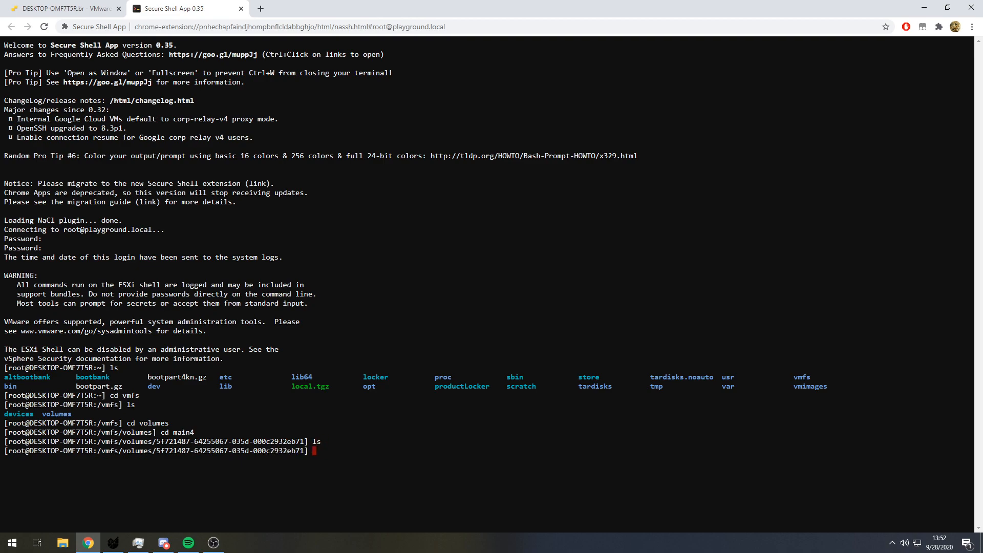
{"action": "type", "text": "cd ."}
{"action": "key", "text": "Return"}
{"action": "type", "text": "ls"}
{"action": "key", "text": "Return"}
- Go back up to /vmfs/volumes and list the volumes there
{"action": "type", "text": "cd .."}
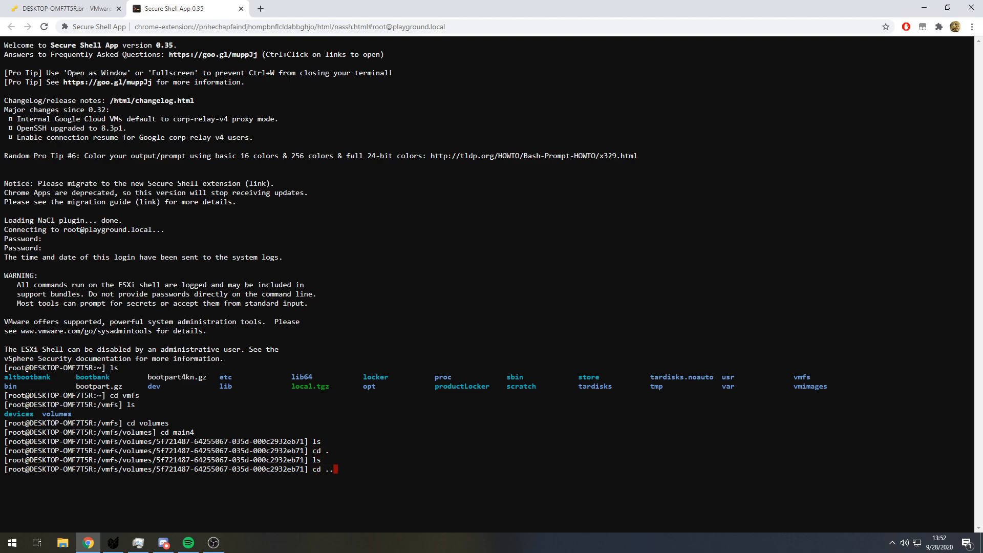
{"action": "key", "text": "Return"}
{"action": "type", "text": "kl"}
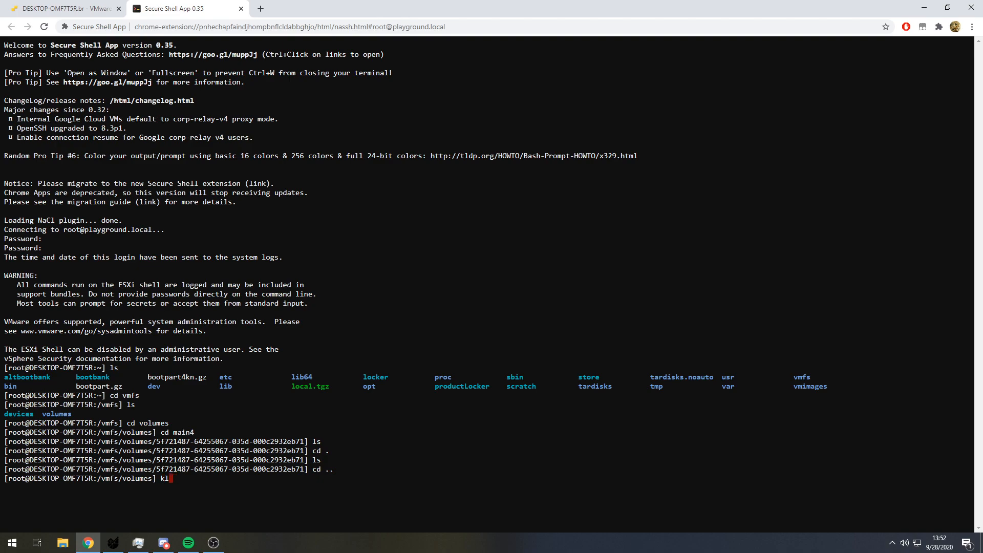
{"action": "key", "text": "Return"}
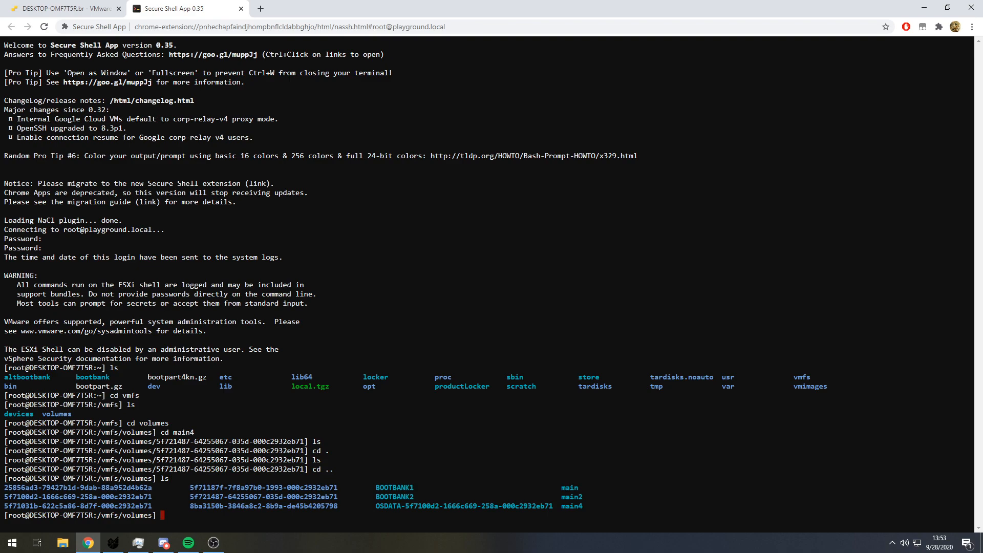
- Change into the main4 datastore directory again and list its files
{"action": "type", "text": "cd main4"}
{"action": "key", "text": "Return"}
{"action": "type", "text": "l"}
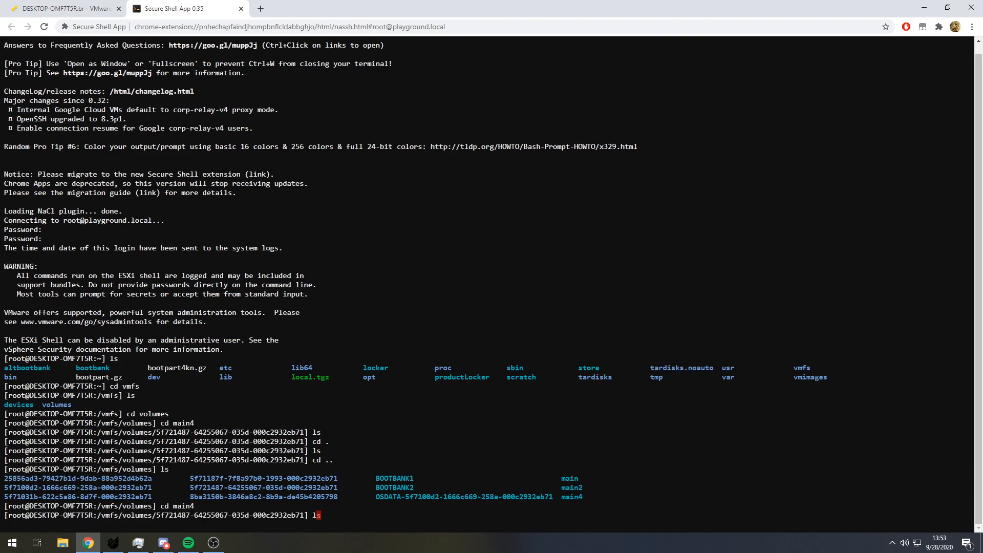
{"action": "type", "text": "s"}
{"action": "key", "text": "Return"}
- Begin a wget command at the prompt in the main4 datastore directory
{"action": "type", "text": "wgget"}
{"action": "key", "text": "BackSpace"}
{"action": "key", "text": "BackSpace"}
{"action": "type", "text": "e"}
{"action": "key", "text": "BackSpace"}
{"action": "key", "text": "BackSpace"}
{"action": "type", "text": "et"}
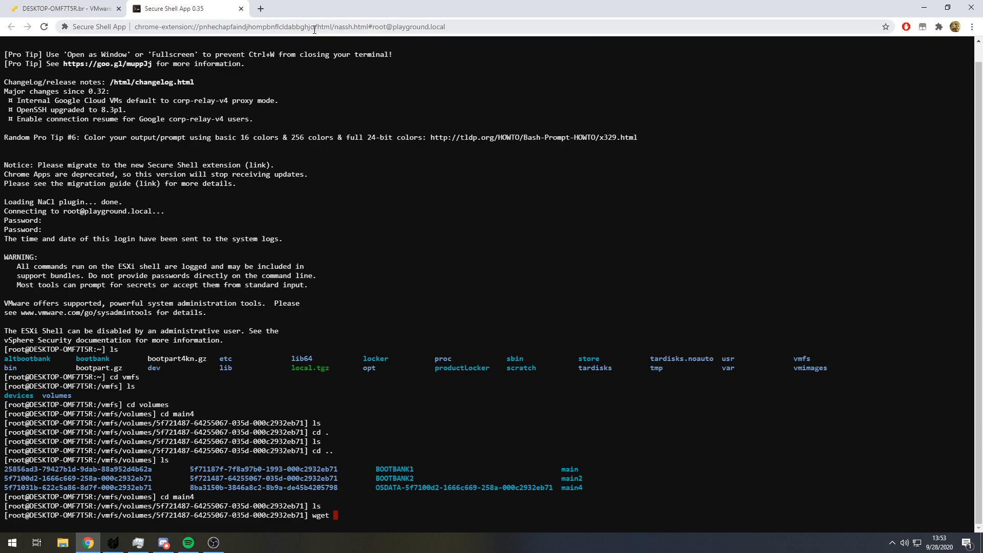
- Open the Debian amd64 iso-cd index at cdimage.debian.org in a new browser tab
{"action": "key", "text": "alt+Tab"}
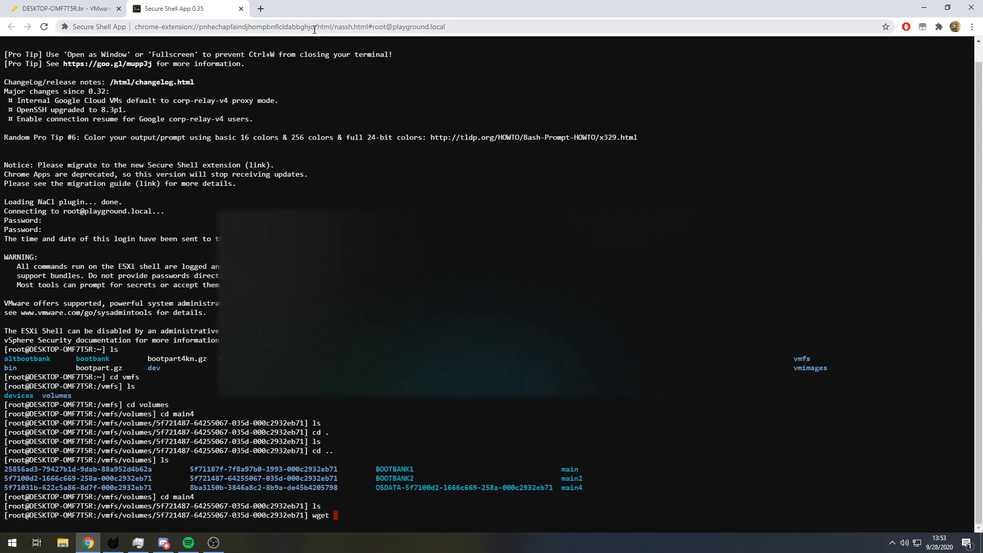
{"action": "left_click", "coordinate": [262, 10]}
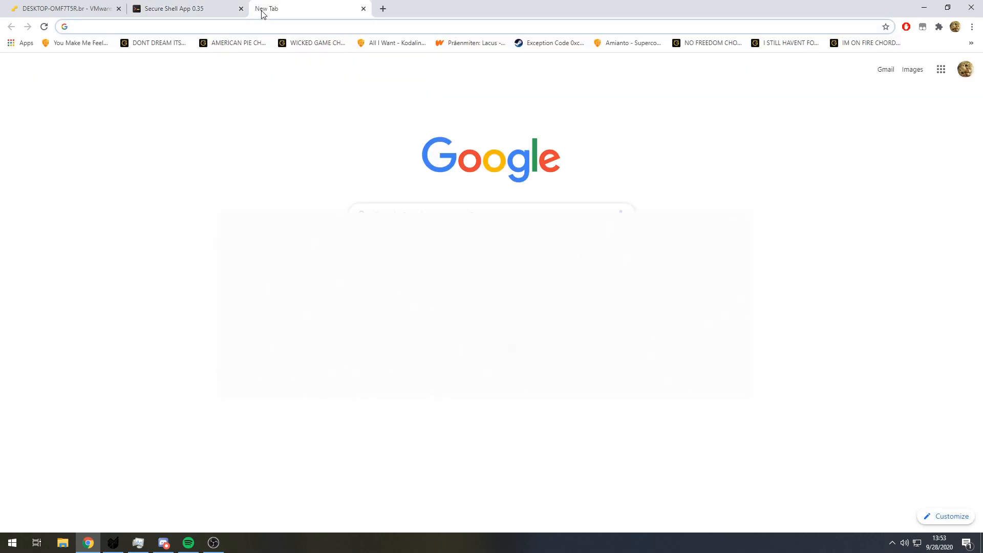
{"action": "type", "text": "debian.org/debian-cd/current/amd64/iso-cd/"}
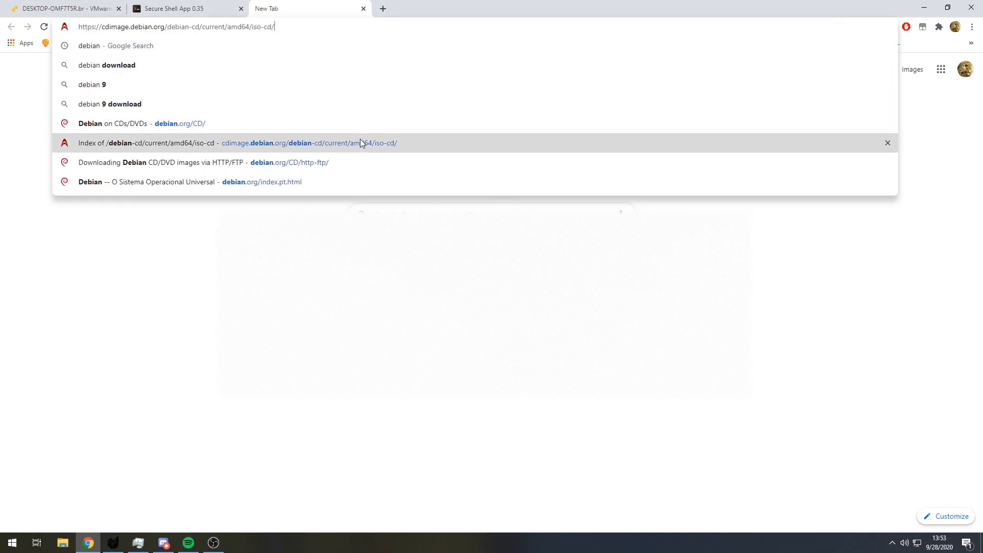
{"action": "left_click", "coordinate": [361, 140]}
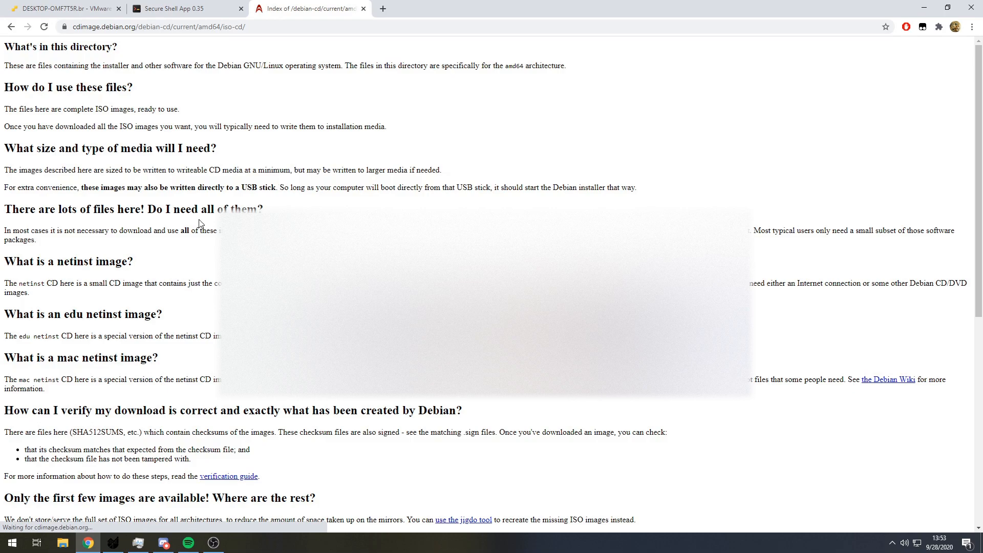
- Copy the link of debian-10.6.0-amd64-netinst.iso and paste it after wget in the SSH session
{"action": "scroll", "coordinate": [275, 181], "scroll_direction": "down", "scroll_amount": 7}
{"action": "right_click", "coordinate": [84, 448]}
{"action": "left_click", "coordinate": [140, 406]}
{"action": "left_click", "coordinate": [193, 5]}
{"action": "key", "text": "ctrl+shift+v"}
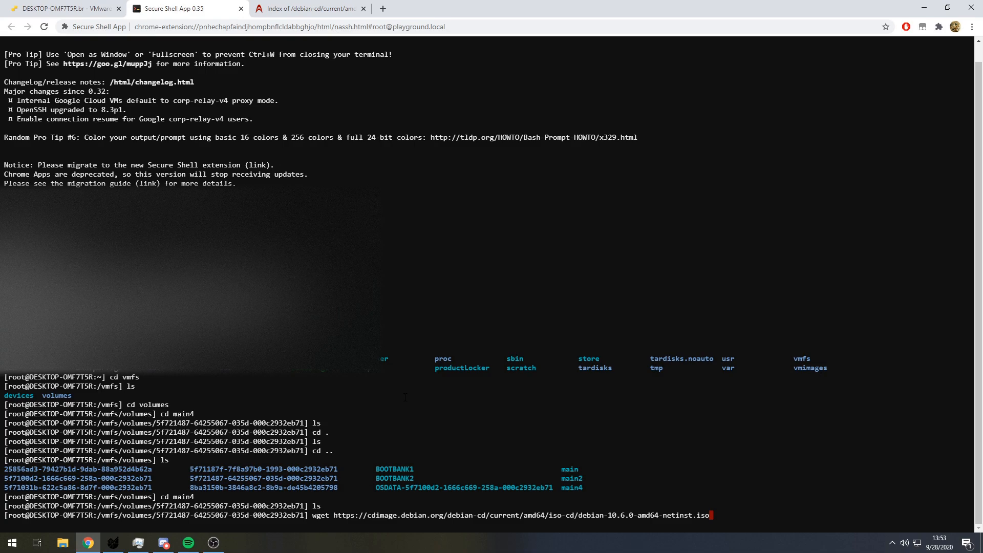
- Change the URL's scheme from https to http and run the wget download
{"action": "key", "text": "Left"}
{"action": "key", "text": "Left"}
{"action": "key", "text": "Left"}
{"action": "key", "text": "Left"}
{"action": "key", "text": "Left"}
{"action": "key", "text": "Left"}
{"action": "key", "text": "Left"}
{"action": "key", "text": "Left"}
{"action": "key", "text": "Left"}
{"action": "key", "text": "Left"}
{"action": "key", "text": "Left"}
{"action": "key", "text": "Left"}
{"action": "key", "text": "Left"}
{"action": "key", "text": "Left"}
{"action": "key", "text": "Left"}
{"action": "key", "text": "Left"}
{"action": "key", "text": "Left"}
{"action": "key", "text": "Left"}
{"action": "key", "text": "Left"}
{"action": "key", "text": "Left"}
{"action": "key", "text": "Left"}
{"action": "key", "text": "Left"}
{"action": "key", "text": "Left"}
{"action": "key", "text": "Left"}
{"action": "key", "text": "Left"}
{"action": "key", "text": "Left"}
{"action": "key", "text": "Left"}
{"action": "key", "text": "Left"}
{"action": "key", "text": "Left"}
{"action": "key", "text": "Left"}
{"action": "key", "text": "Left"}
{"action": "key", "text": "Left"}
{"action": "key", "text": "Left"}
{"action": "key", "text": "Left"}
{"action": "key", "text": "Left"}
{"action": "key", "text": "Left"}
{"action": "key", "text": "Left"}
{"action": "key", "text": "Left"}
{"action": "key", "text": "Left"}
{"action": "key", "text": "Left"}
{"action": "key", "text": "BackSpace"}
{"action": "key", "text": "Return"}
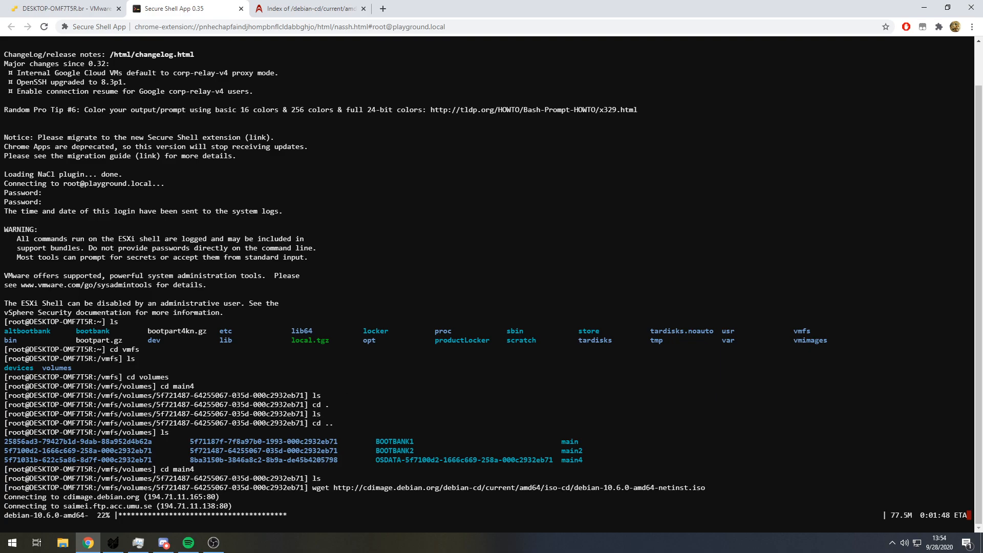
- Switch to the ESXi web client and start creating a new virtual machine named Ubuntu
{"action": "left_click", "coordinate": [57, 11]}
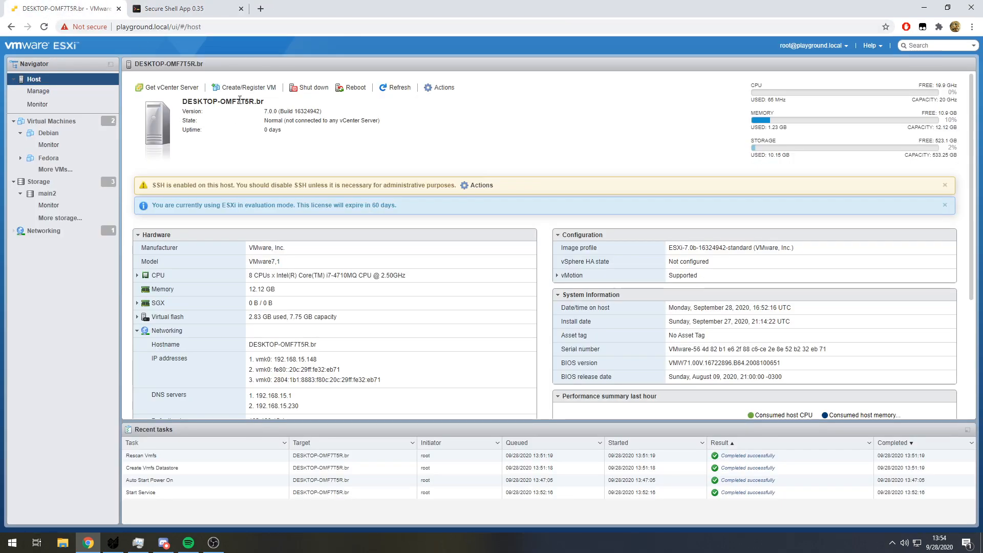
{"action": "left_click", "coordinate": [52, 121]}
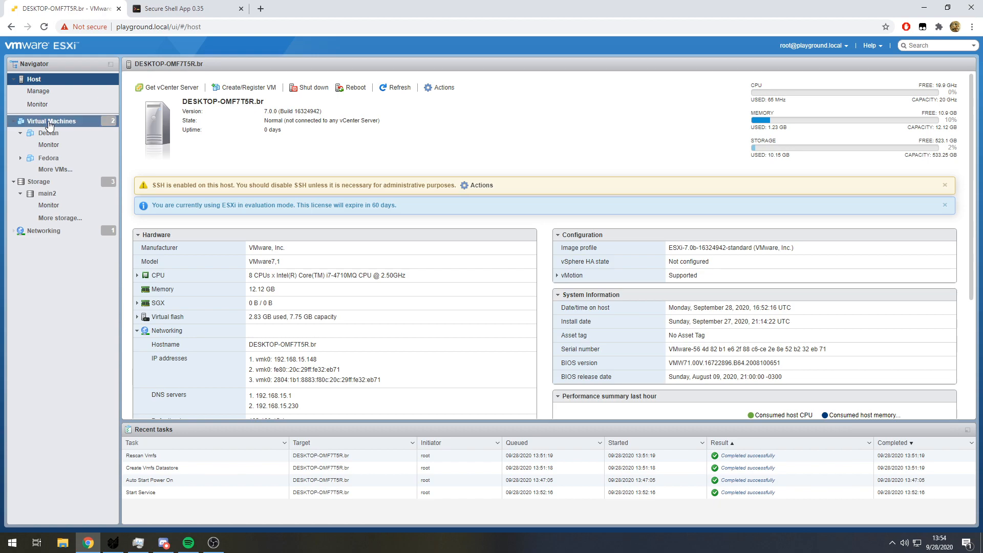
{"action": "left_click", "coordinate": [168, 89]}
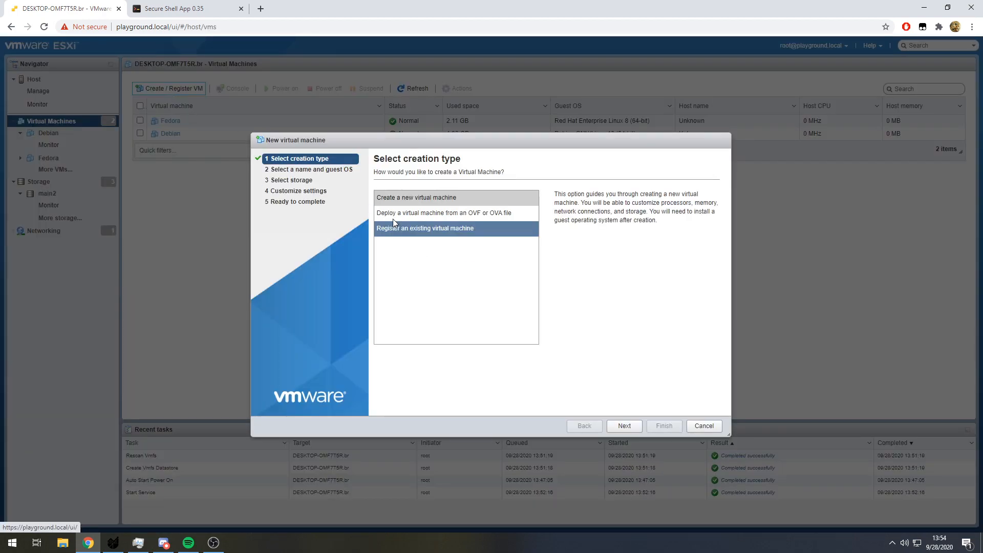
{"action": "left_click", "coordinate": [629, 429]}
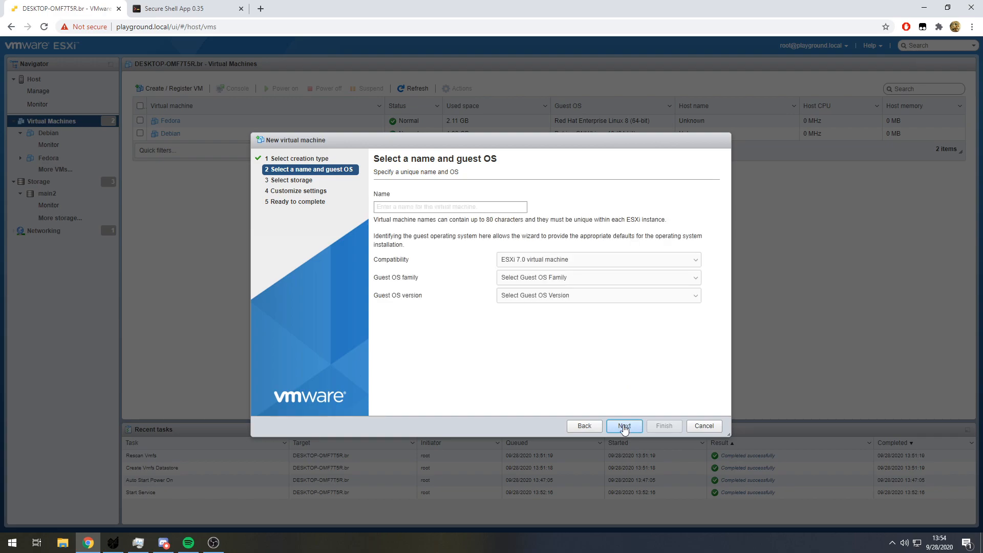
{"action": "left_click", "coordinate": [411, 207]}
{"action": "type", "text": "Ubuntu"}
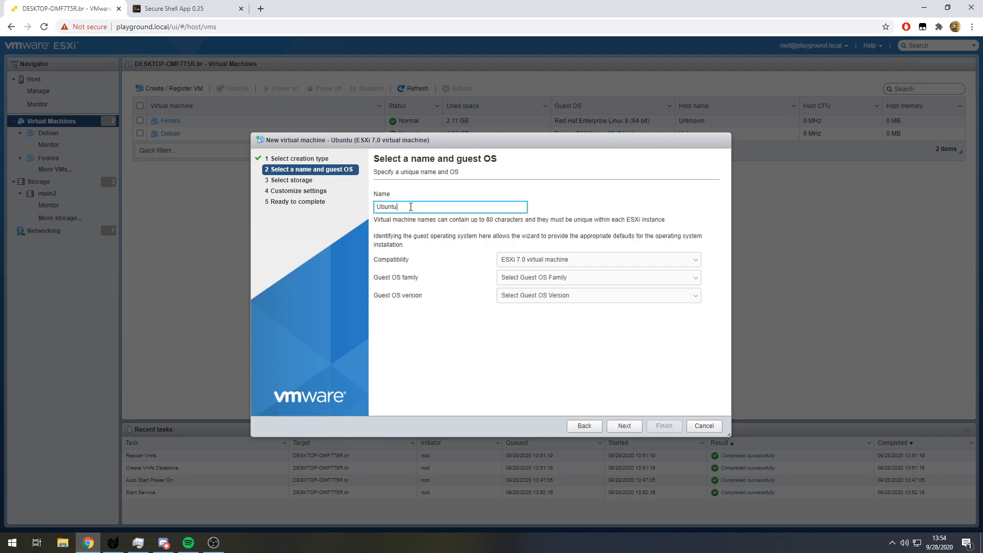
- Set the guest OS family to Linux and the version to Ubuntu Linux (64-bit), and continue to storage selection
{"action": "left_click", "coordinate": [552, 277]}
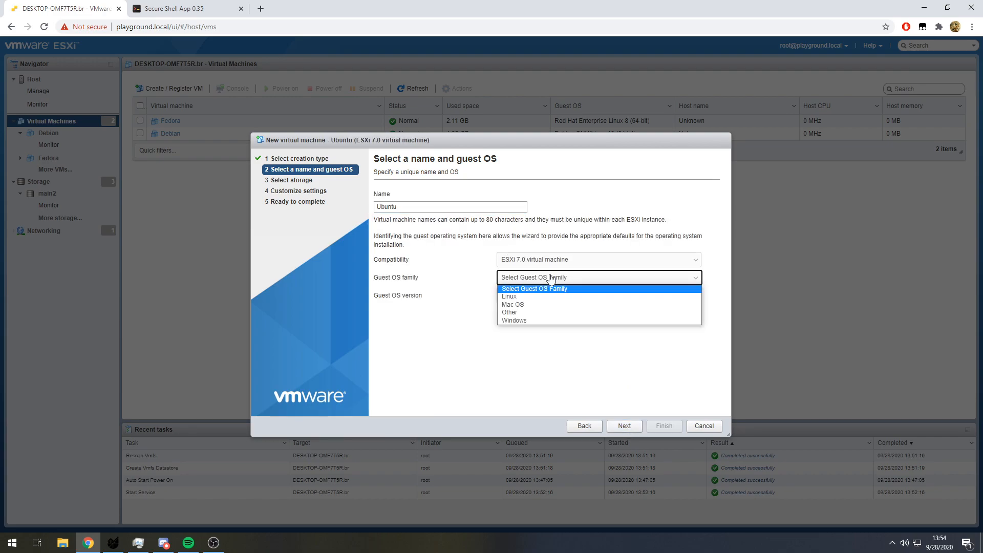
{"action": "left_click", "coordinate": [560, 297]}
{"action": "left_click", "coordinate": [561, 295]}
{"action": "scroll", "coordinate": [572, 370], "scroll_direction": "down", "scroll_amount": 10}
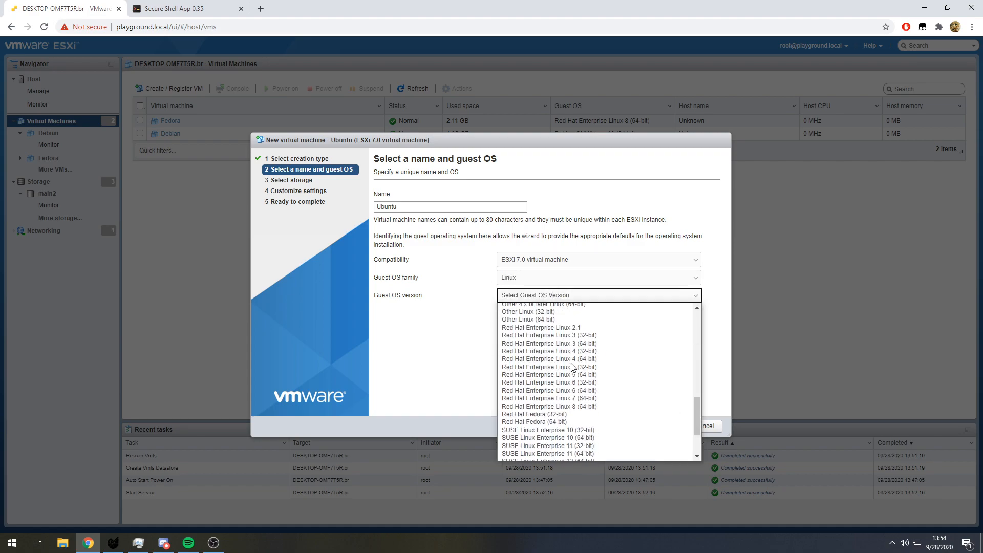
{"action": "scroll", "coordinate": [563, 389], "scroll_direction": "up", "scroll_amount": 3}
{"action": "scroll", "coordinate": [562, 402], "scroll_direction": "down", "scroll_amount": 3}
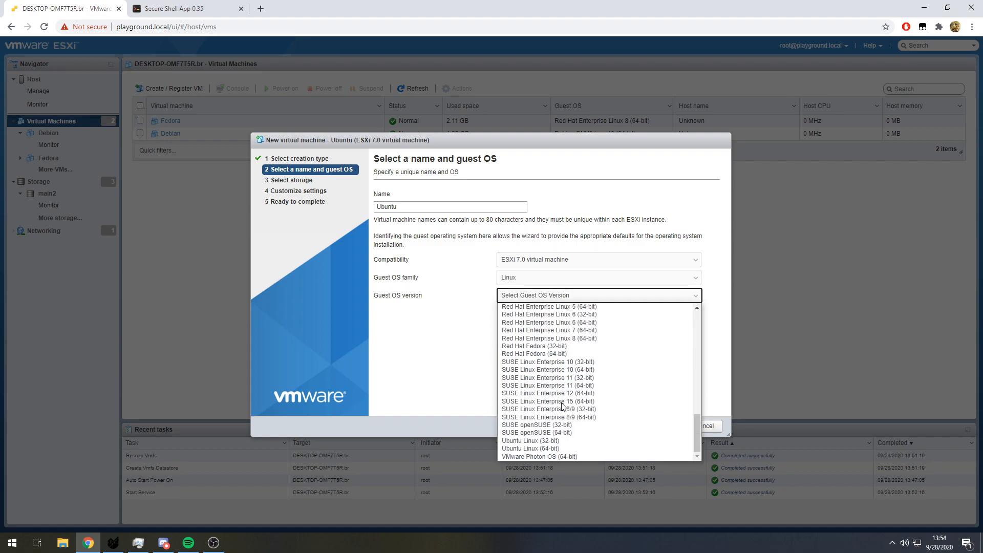
{"action": "left_click", "coordinate": [554, 448]}
{"action": "left_click", "coordinate": [633, 426]}
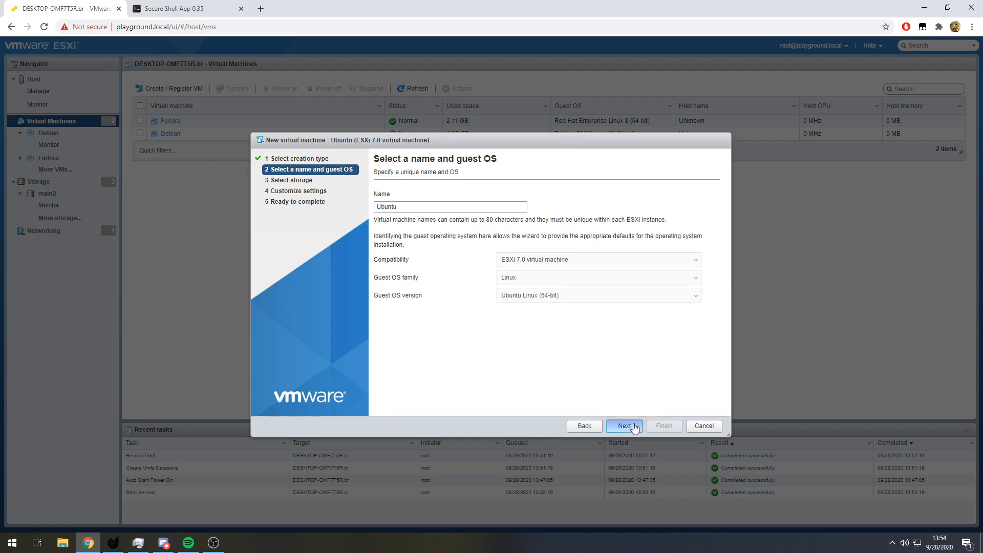
- Store the virtual machine on the main4 datastore and assign it 4 CPUs
{"action": "left_click", "coordinate": [477, 285]}
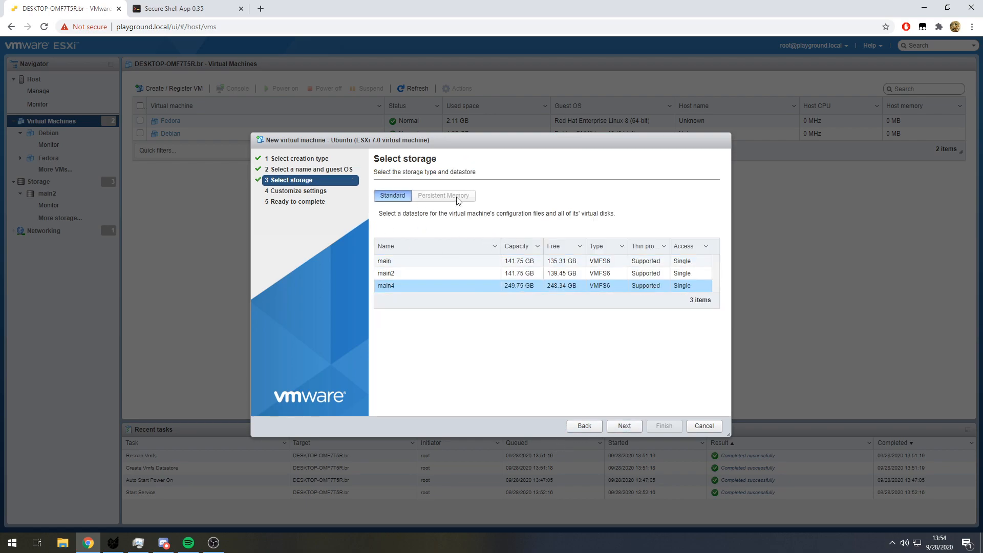
{"action": "left_click", "coordinate": [624, 426]}
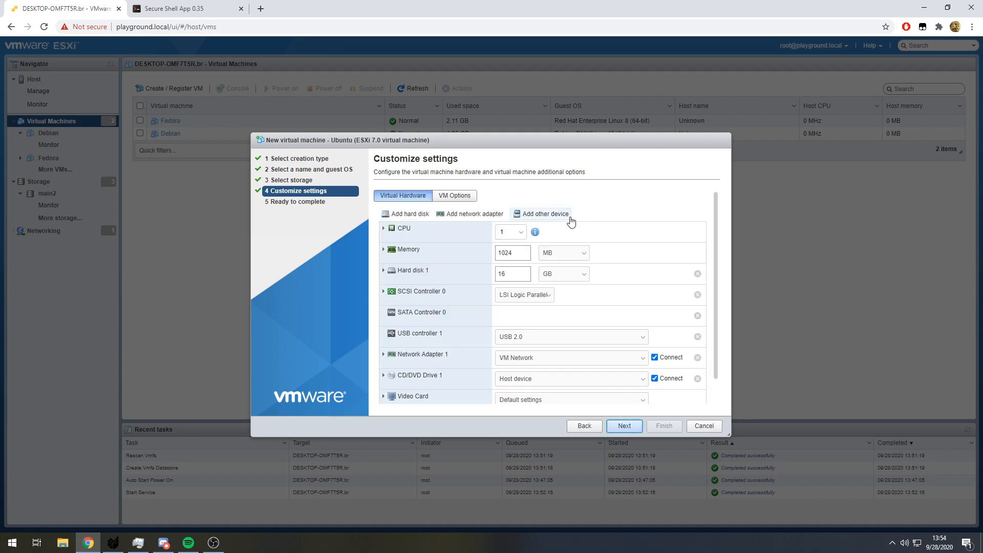
{"action": "left_click", "coordinate": [404, 228]}
{"action": "scroll", "coordinate": [607, 214], "scroll_direction": "down", "scroll_amount": 2}
{"action": "scroll", "coordinate": [607, 215], "scroll_direction": "up", "scroll_amount": 2}
{"action": "left_click", "coordinate": [510, 230]}
{"action": "left_click", "coordinate": [521, 232]}
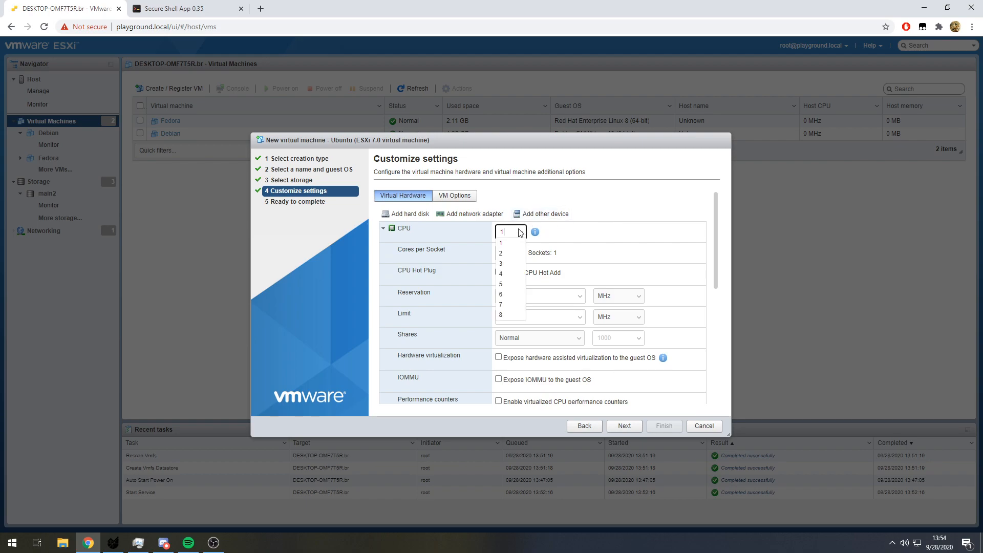
{"action": "left_click", "coordinate": [510, 273]}
{"action": "left_click", "coordinate": [521, 232]}
{"action": "left_click", "coordinate": [508, 274]}
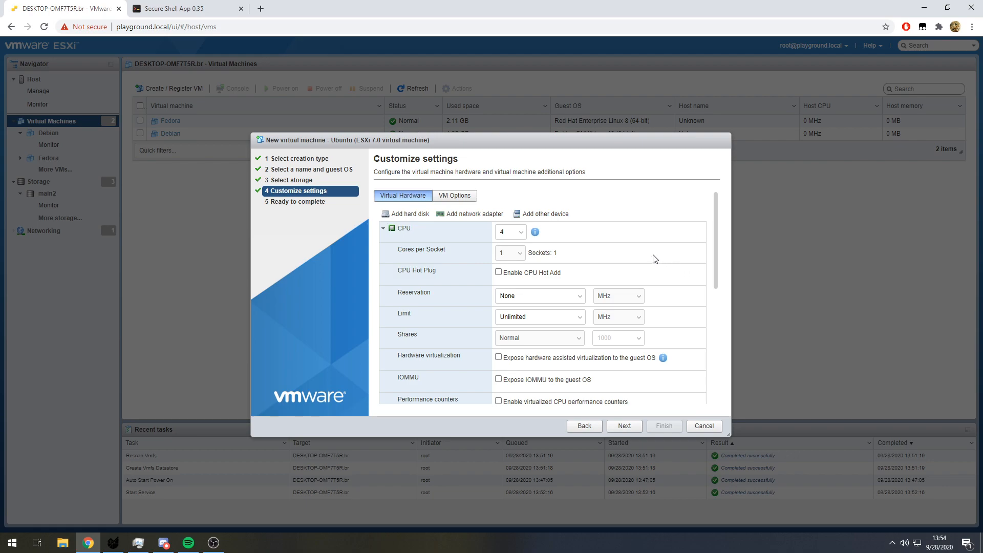
- Expand the virtual machine's memory settings and look through the reservation, limit, shares and hot plug options
{"action": "scroll", "coordinate": [654, 257], "scroll_direction": "down", "scroll_amount": 2}
{"action": "scroll", "coordinate": [654, 259], "scroll_direction": "up", "scroll_amount": 1}
{"action": "scroll", "coordinate": [579, 272], "scroll_direction": "down", "scroll_amount": 3}
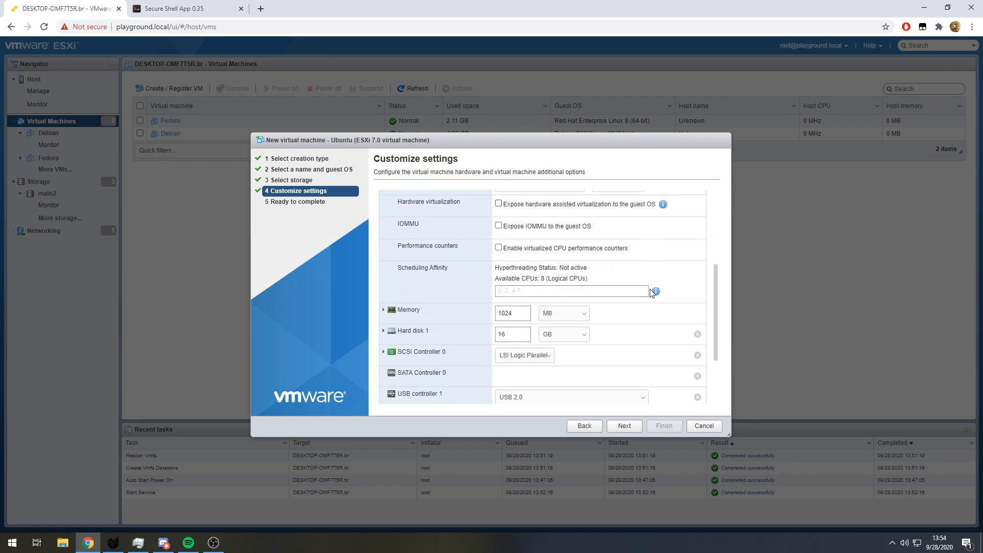
{"action": "left_click", "coordinate": [384, 259]}
{"action": "scroll", "coordinate": [543, 274], "scroll_direction": "down", "scroll_amount": 2}
{"action": "scroll", "coordinate": [513, 236], "scroll_direction": "up", "scroll_amount": 2}
{"action": "left_click_drag", "start_coordinate": [519, 276], "coordinate": [462, 275]}
{"action": "scroll", "coordinate": [495, 279], "scroll_direction": "down", "scroll_amount": 3}
{"action": "scroll", "coordinate": [445, 272], "scroll_direction": "up", "scroll_amount": 1}
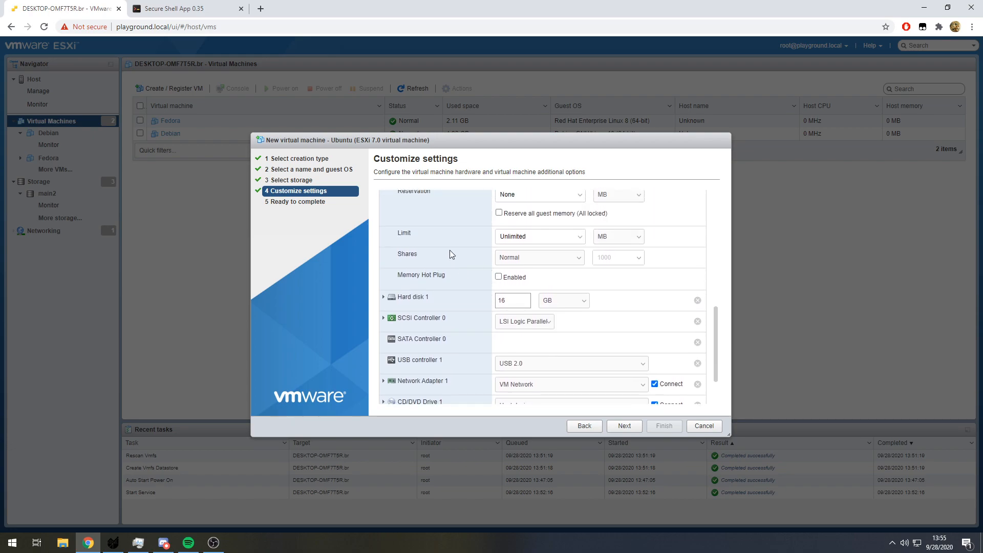
- Set Hard disk 1 to 20 GB with thin provisioning
{"action": "left_click", "coordinate": [383, 296]}
{"action": "scroll", "coordinate": [405, 257], "scroll_direction": "down", "scroll_amount": 1}
{"action": "scroll", "coordinate": [406, 257], "scroll_direction": "up", "scroll_amount": 1}
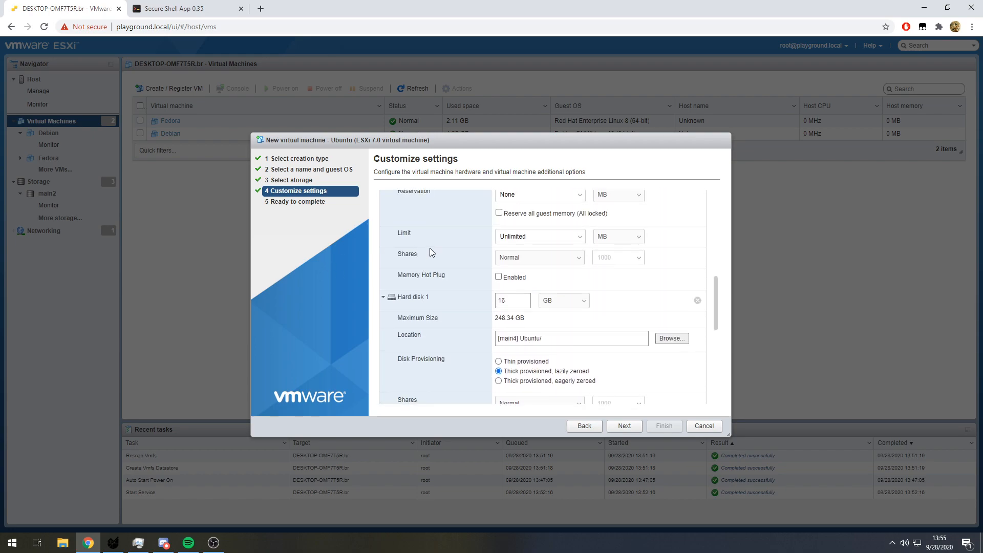
{"action": "scroll", "coordinate": [474, 263], "scroll_direction": "up", "scroll_amount": 2}
{"action": "scroll", "coordinate": [470, 271], "scroll_direction": "down", "scroll_amount": 3}
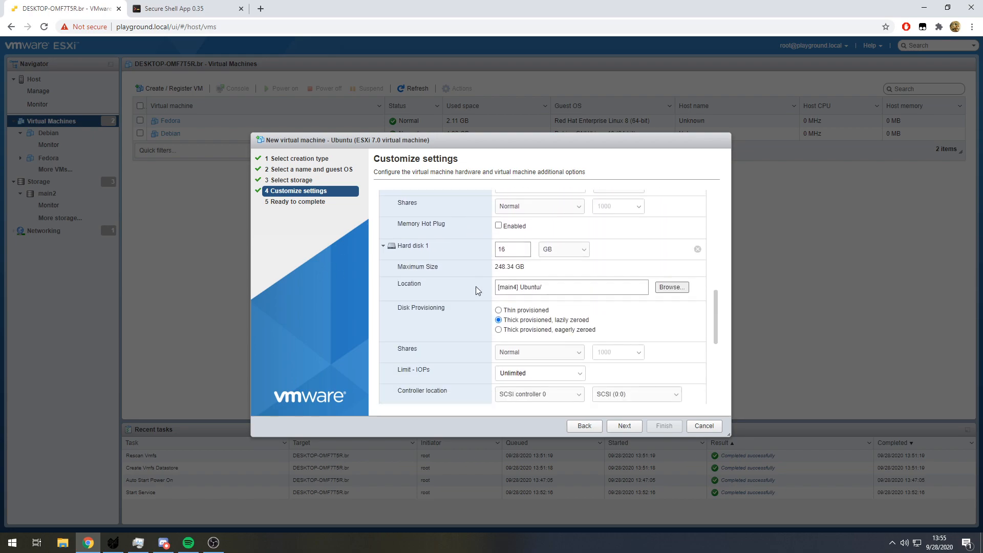
{"action": "left_click_drag", "start_coordinate": [499, 267], "coordinate": [539, 267]}
{"action": "key", "text": "shift+Tab"}
{"action": "type", "text": "20"}
{"action": "scroll", "coordinate": [499, 264], "scroll_direction": "down", "scroll_amount": 1}
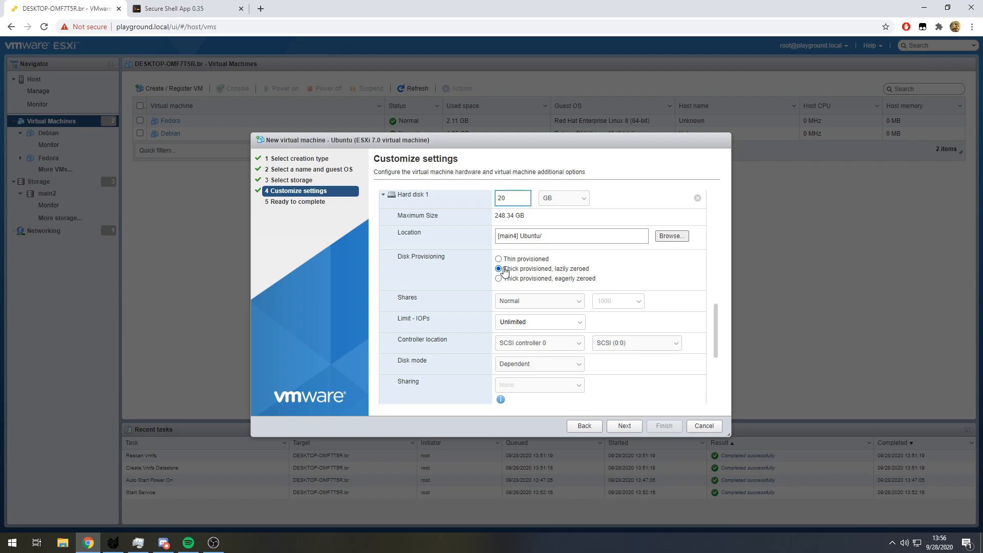
{"action": "left_click", "coordinate": [512, 262]}
{"action": "scroll", "coordinate": [559, 287], "scroll_direction": "down", "scroll_amount": 3}
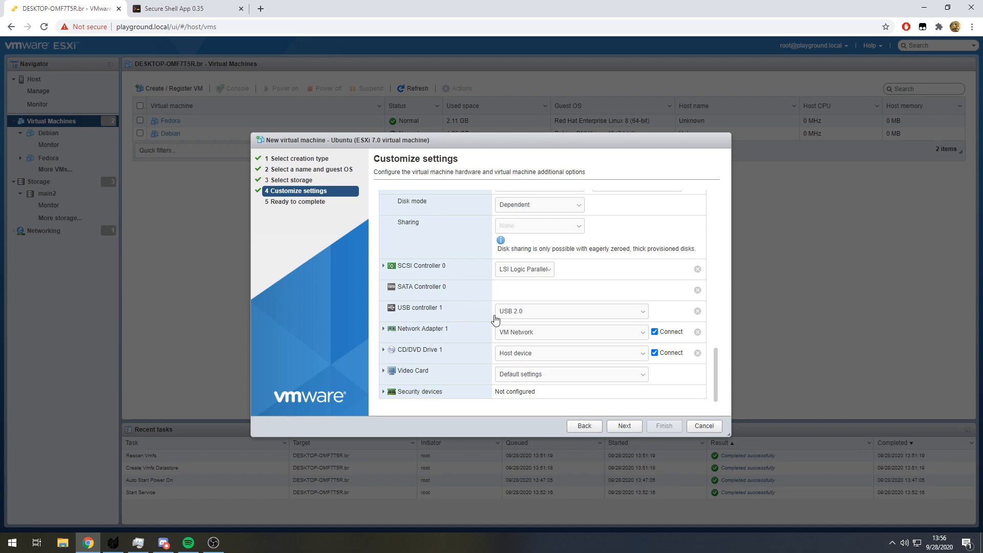
- Attach the ubuntu-20.04.1-live-server-amd64 ISO from the main2 datastore to CD/DVD Drive 1
{"action": "left_click", "coordinate": [507, 353]}
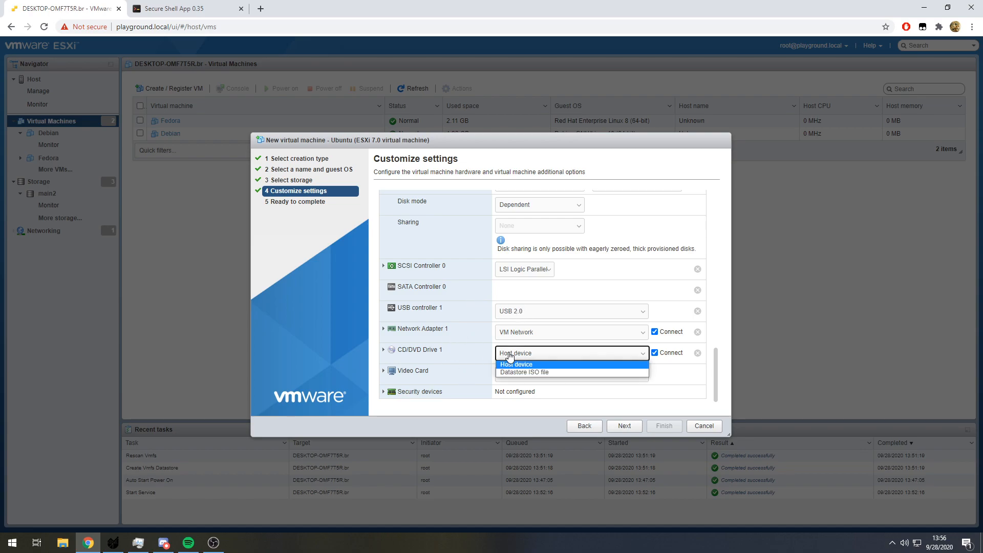
{"action": "left_click", "coordinate": [522, 374]}
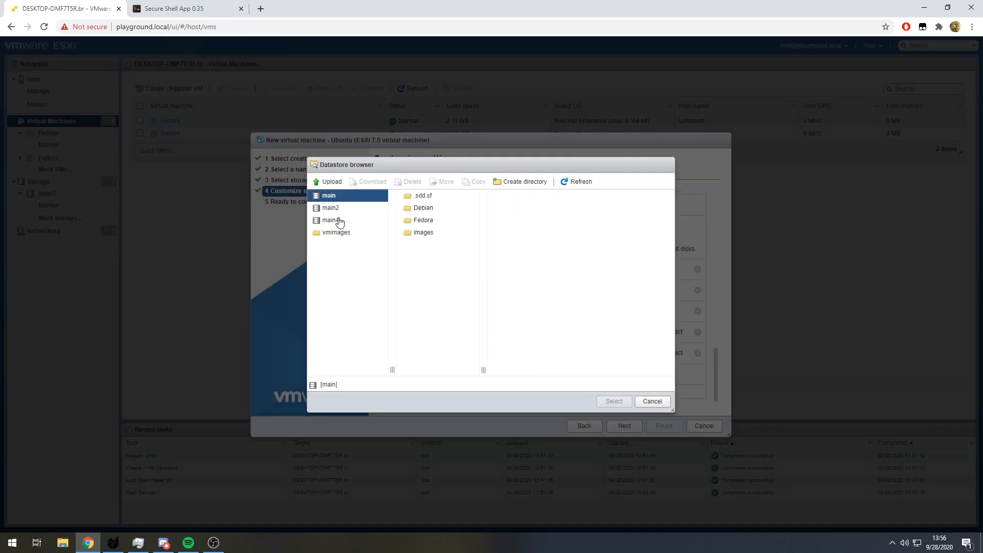
{"action": "left_click", "coordinate": [338, 209]}
{"action": "left_click", "coordinate": [441, 208]}
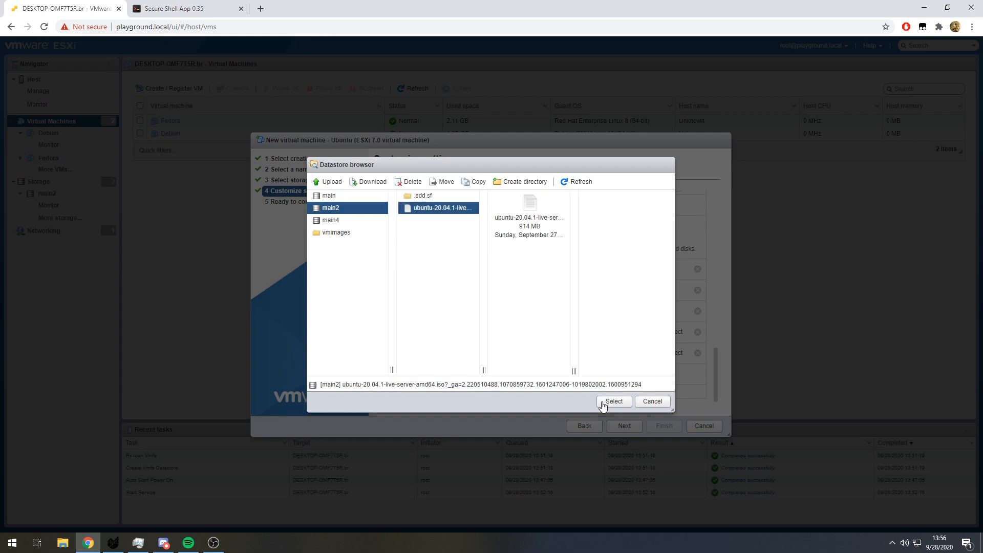
{"action": "left_click", "coordinate": [614, 401]}
- Keep the video card on Default settings and proceed to the final summary of the virtual machine
{"action": "left_click", "coordinate": [564, 376]}
{"action": "left_click", "coordinate": [574, 384]}
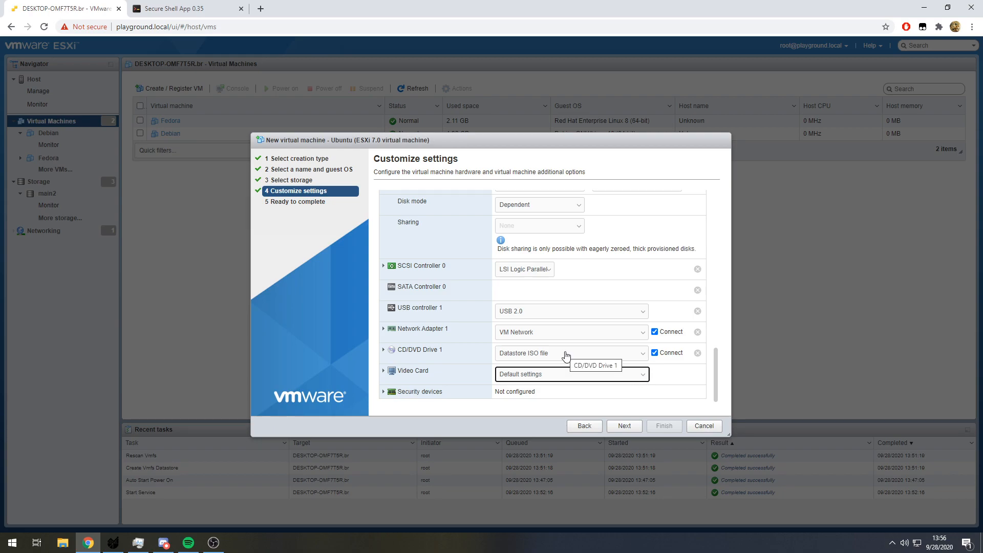
{"action": "left_click", "coordinate": [621, 379]}
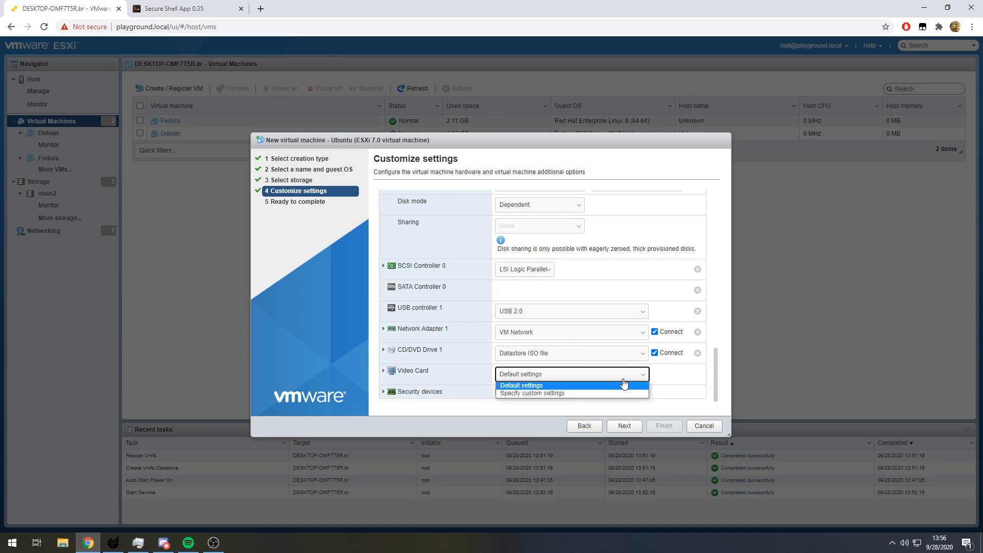
{"action": "left_click", "coordinate": [624, 385]}
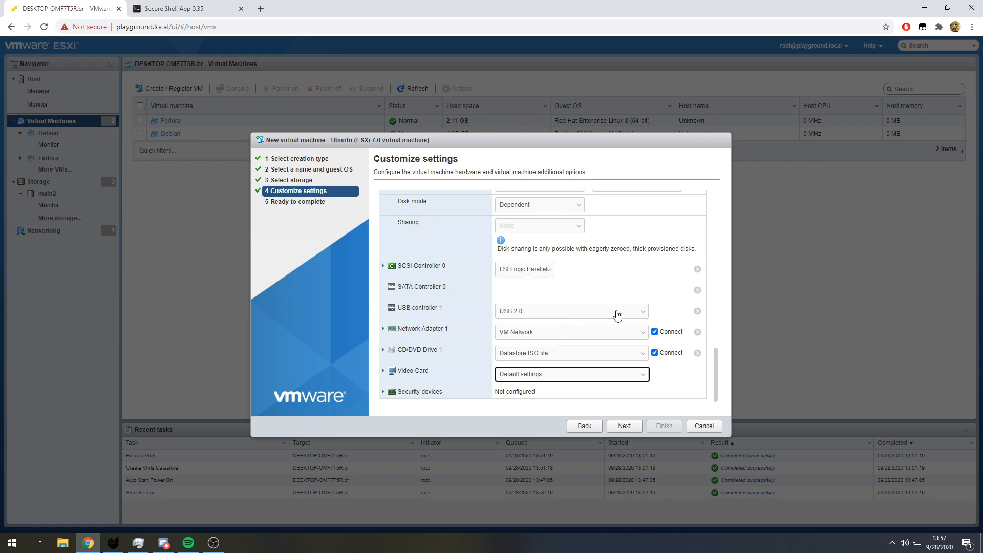
{"action": "left_click", "coordinate": [630, 426]}
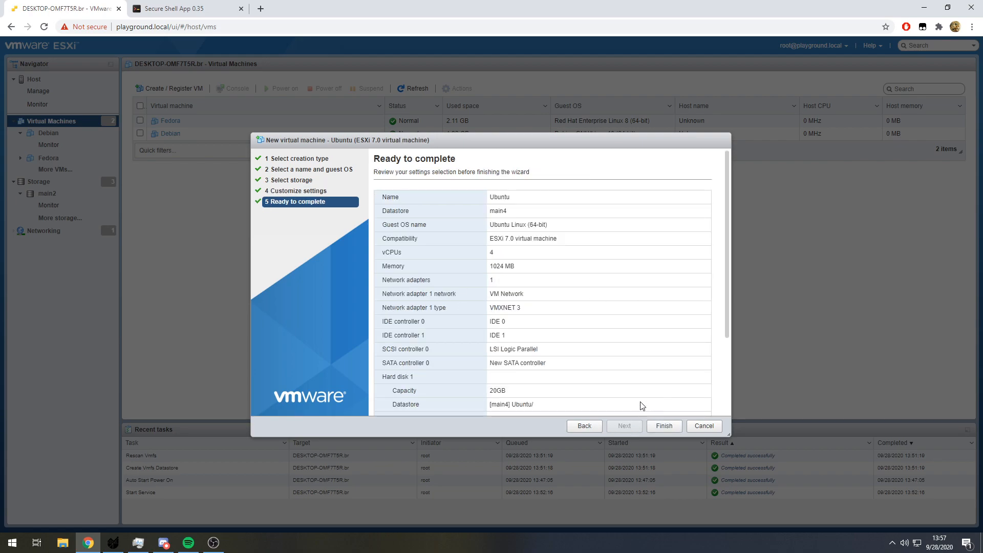
- Review the Ubuntu virtual machine's summary, including its general settings, hard disk and CD/DVD drive
{"action": "left_click_drag", "start_coordinate": [486, 188], "coordinate": [559, 243]}
{"action": "scroll", "coordinate": [556, 299], "scroll_direction": "down", "scroll_amount": 3}
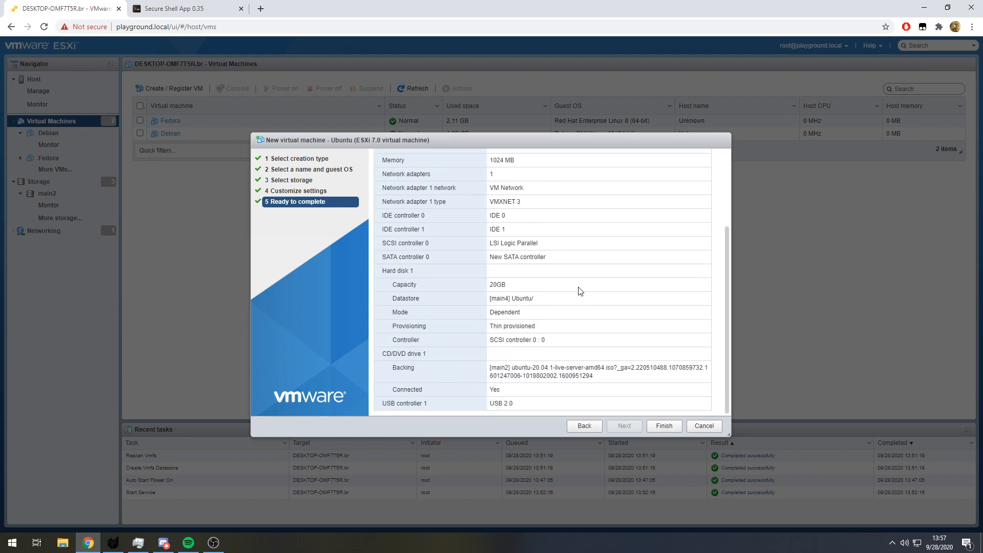
{"action": "scroll", "coordinate": [578, 291], "scroll_direction": "up", "scroll_amount": 4}
{"action": "scroll", "coordinate": [564, 351], "scroll_direction": "down", "scroll_amount": 2}
{"action": "scroll", "coordinate": [563, 352], "scroll_direction": "up", "scroll_amount": 2}
{"action": "left_click_drag", "start_coordinate": [537, 329], "coordinate": [613, 366]}
{"action": "left_click", "coordinate": [610, 363]}
{"action": "scroll", "coordinate": [605, 360], "scroll_direction": "down", "scroll_amount": 3}
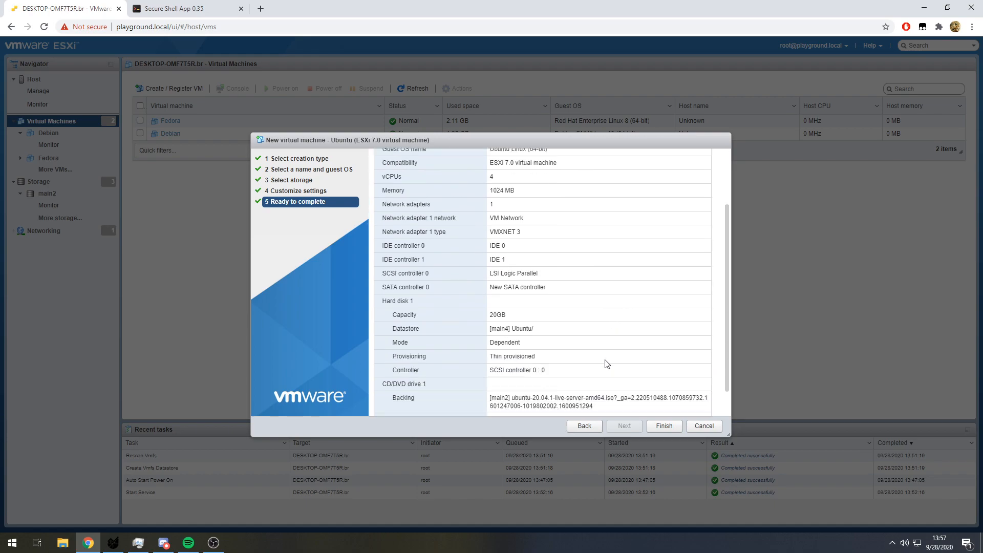
- Check the Ubuntu virtual machine's summary once more and finish the wizard to create it
{"action": "scroll", "coordinate": [623, 344], "scroll_direction": "up", "scroll_amount": 3}
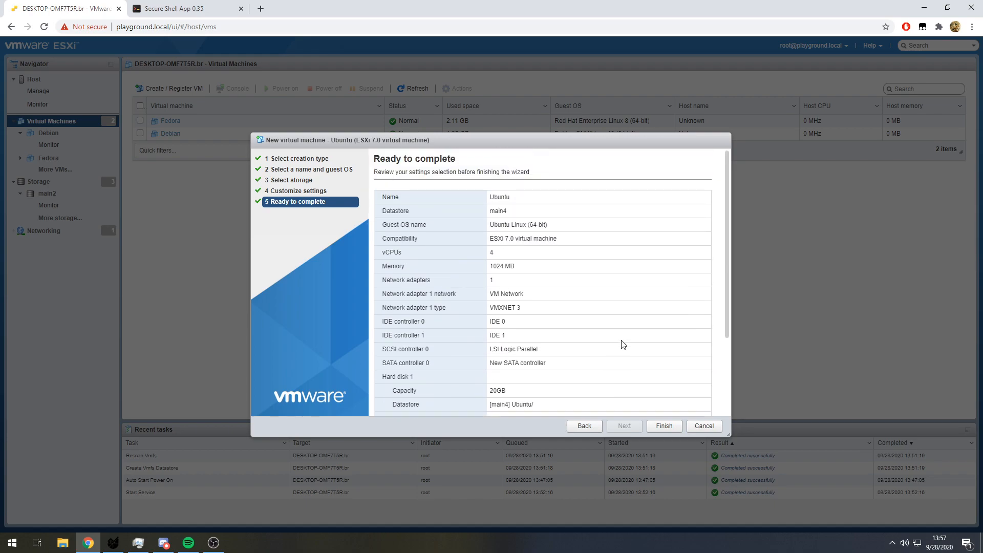
{"action": "scroll", "coordinate": [627, 343], "scroll_direction": "down", "scroll_amount": 3}
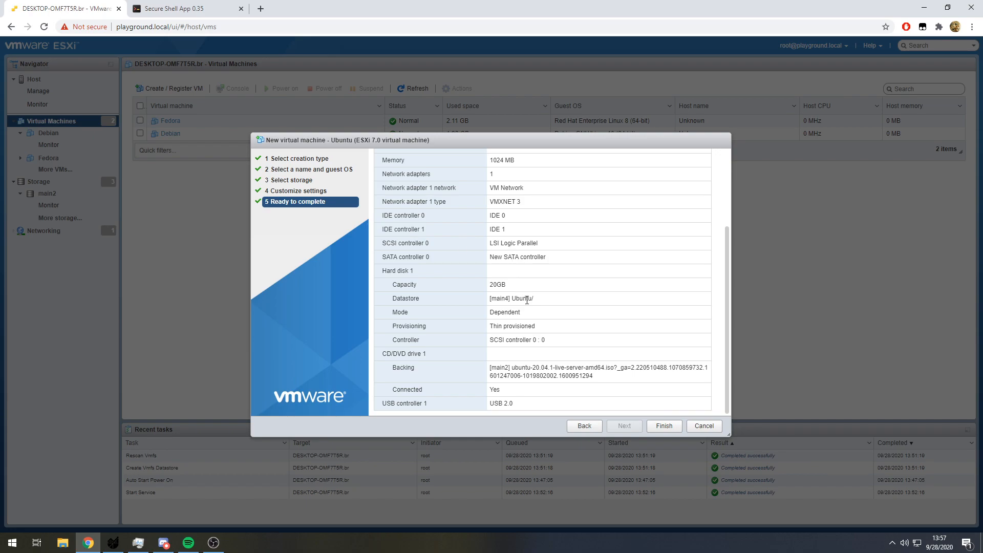
{"action": "left_click", "coordinate": [664, 426]}
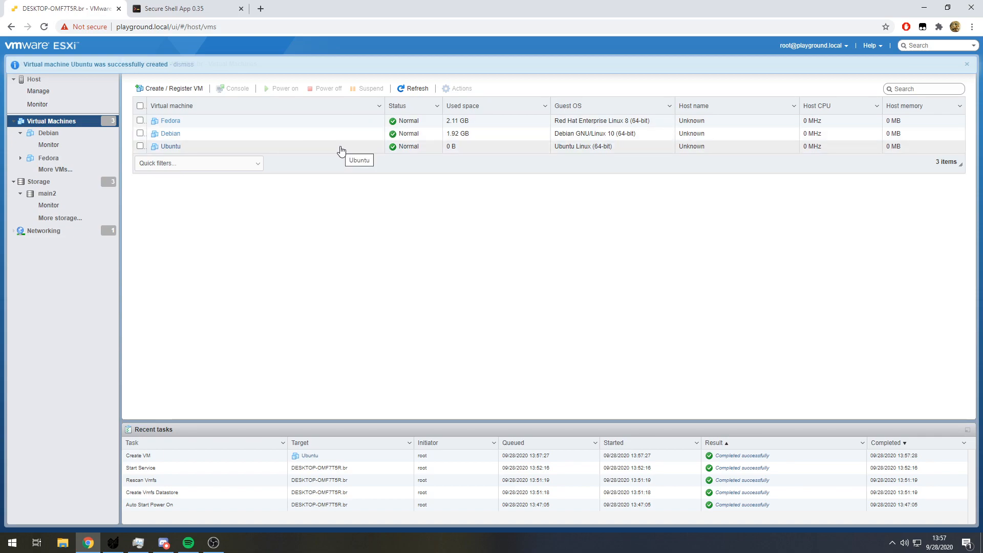
- Power on the Ubuntu virtual machine and reposition its console window over the virtual machine list while it boots
{"action": "left_click", "coordinate": [229, 149]}
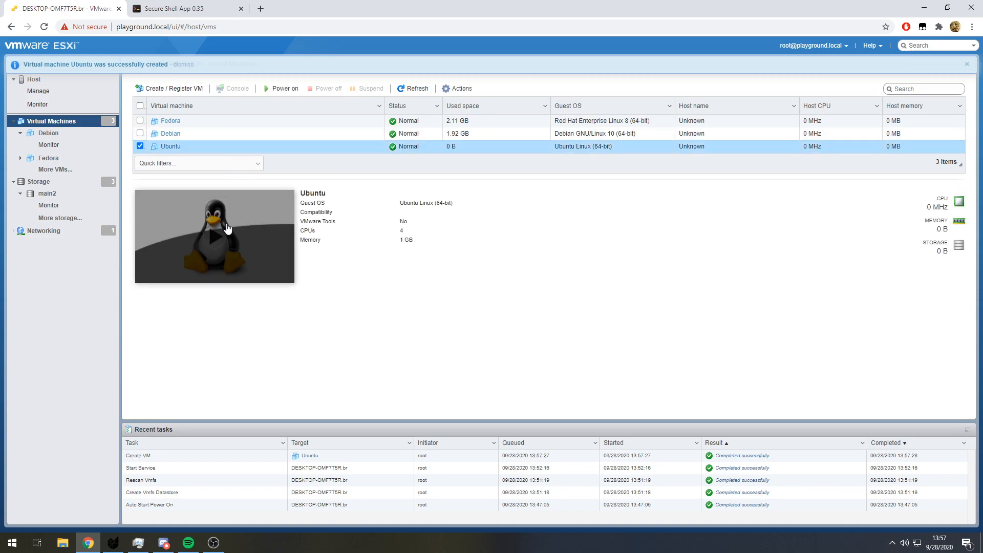
{"action": "left_click", "coordinate": [228, 229]}
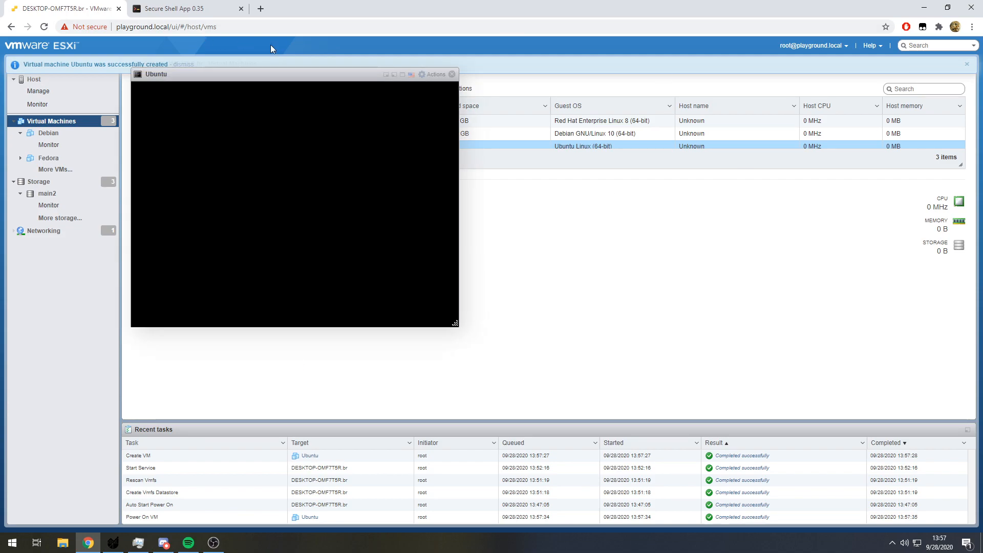
{"action": "left_click_drag", "start_coordinate": [273, 80], "coordinate": [522, 165]}
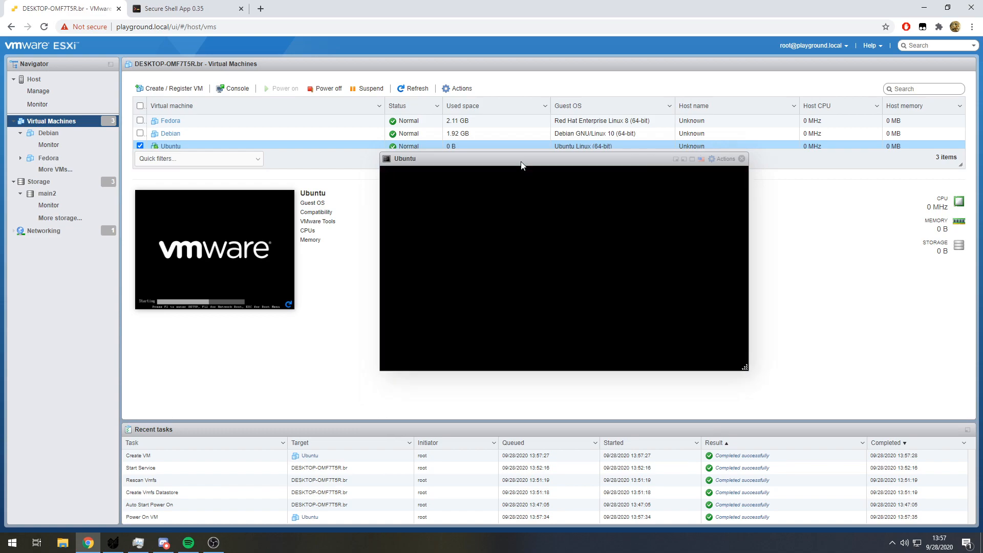
{"action": "left_click_drag", "start_coordinate": [517, 162], "coordinate": [524, 205]}
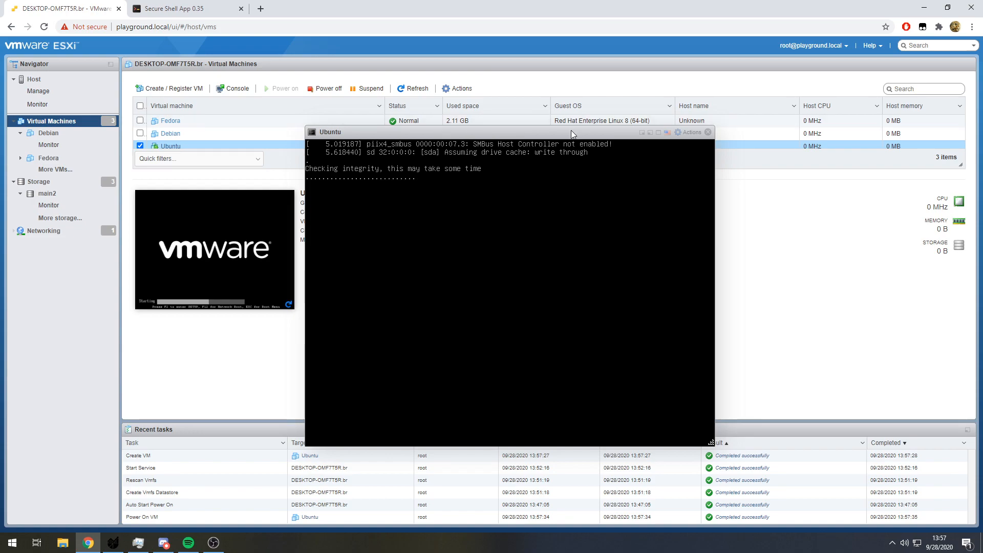
{"action": "left_click_drag", "start_coordinate": [571, 130], "coordinate": [623, 134]}
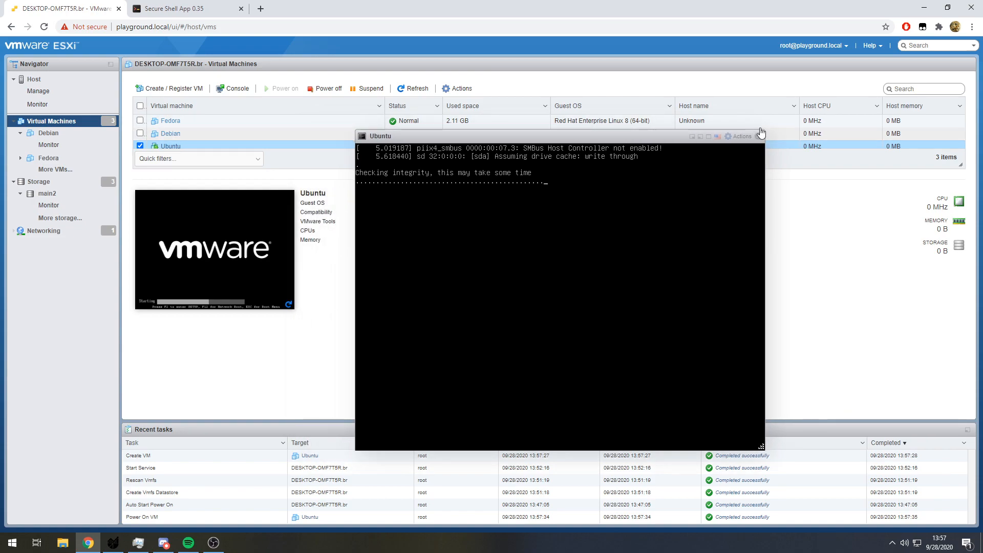
{"action": "left_click_drag", "start_coordinate": [522, 131], "coordinate": [377, 73]}
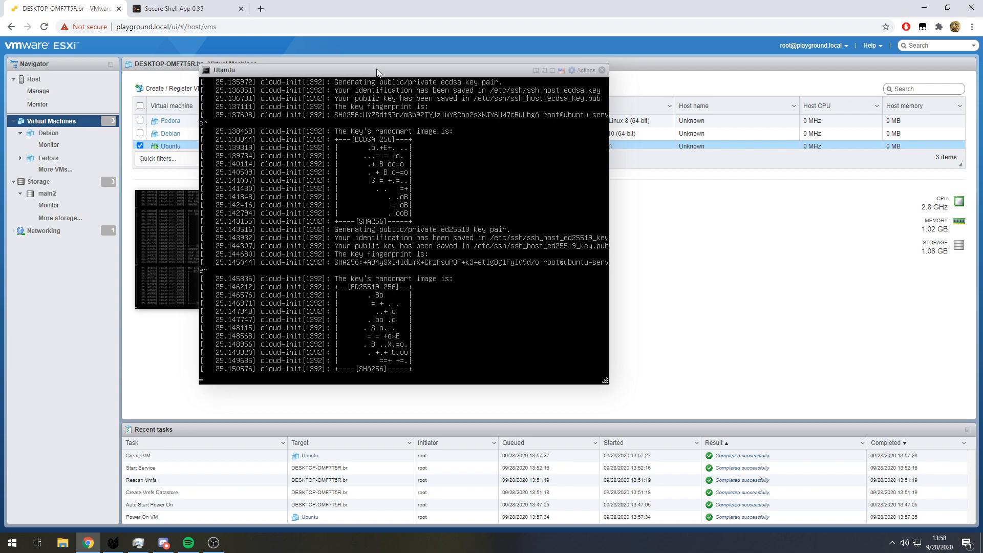
{"action": "left_click_drag", "start_coordinate": [362, 78], "coordinate": [515, 137]}
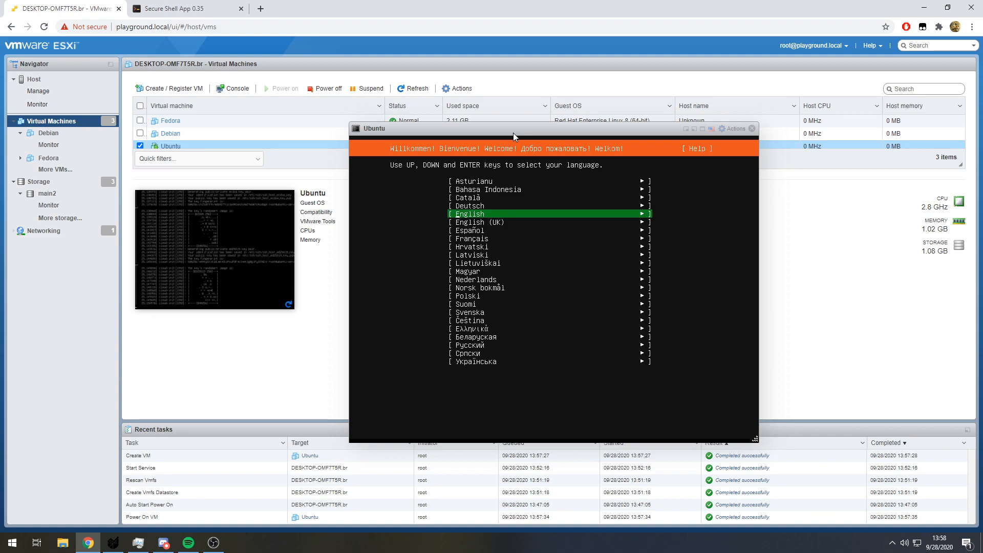
- Choose English as the installer language and update to the new installer
{"action": "left_click", "coordinate": [517, 215]}
{"action": "key", "text": "Return"}
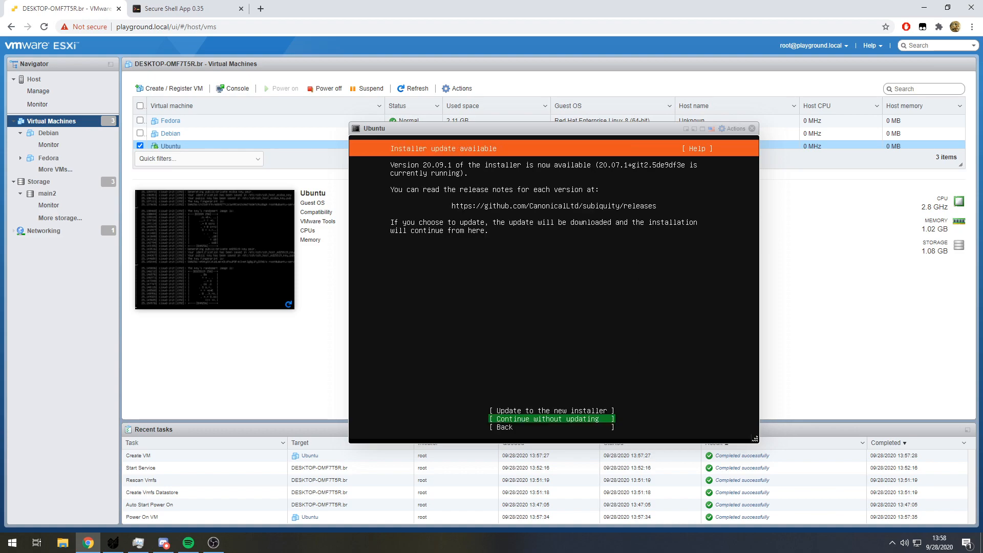
{"action": "key", "text": "Up"}
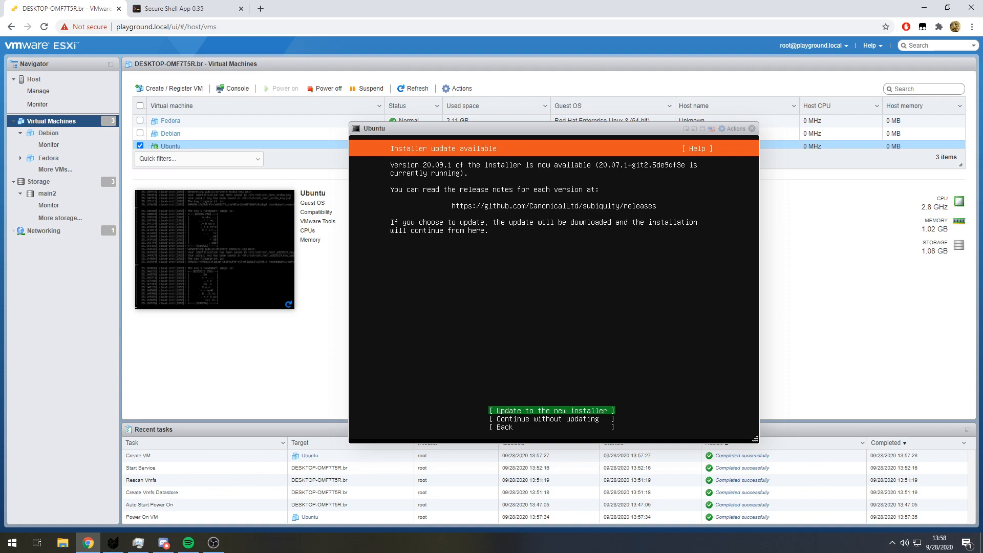
{"action": "key", "text": "Return"}
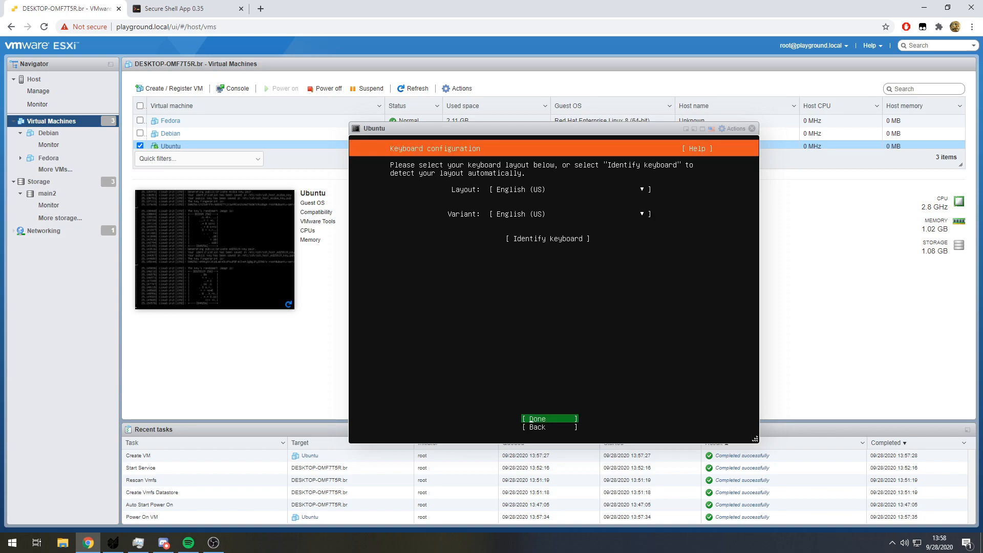
- Accept the English (US) keyboard and the default network, proxy and archive mirror settings
{"action": "key", "text": "Return"}
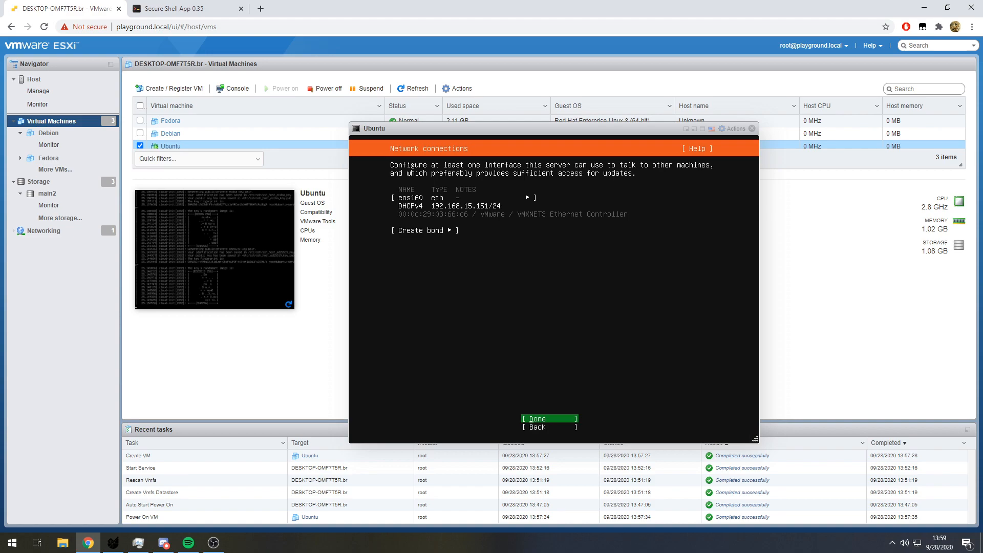
{"action": "key", "text": "Return"}
{"action": "key", "text": "Return"}
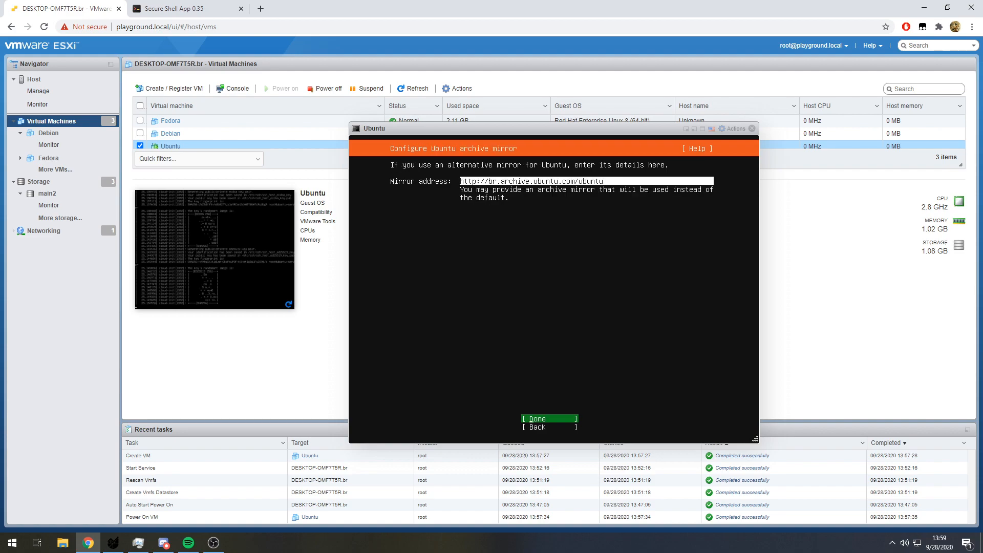
{"action": "key", "text": "Return"}
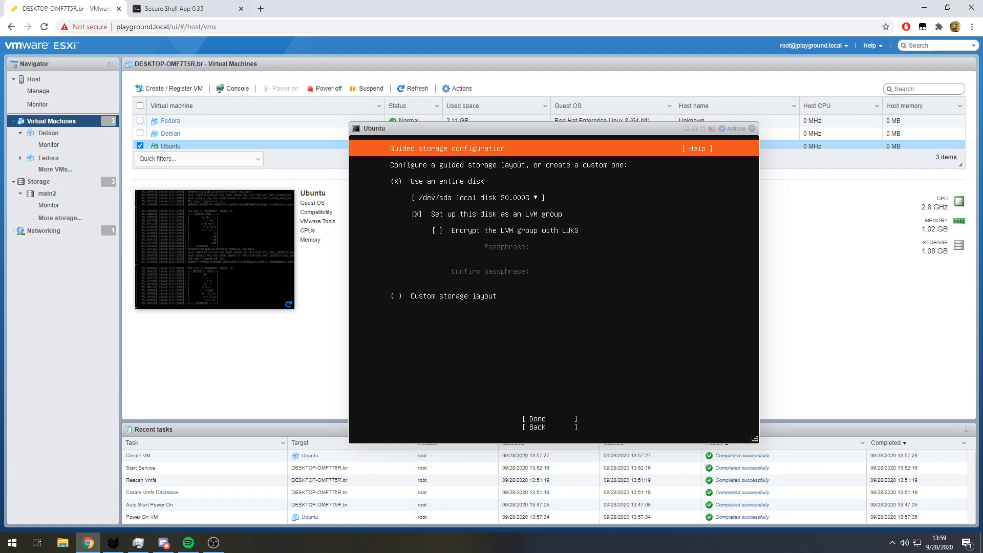
- Use the entire /dev/sda disk as an LVM group and confirm the proposed storage configuration
{"action": "key", "text": "Tab"}
{"action": "key", "text": "Return"}
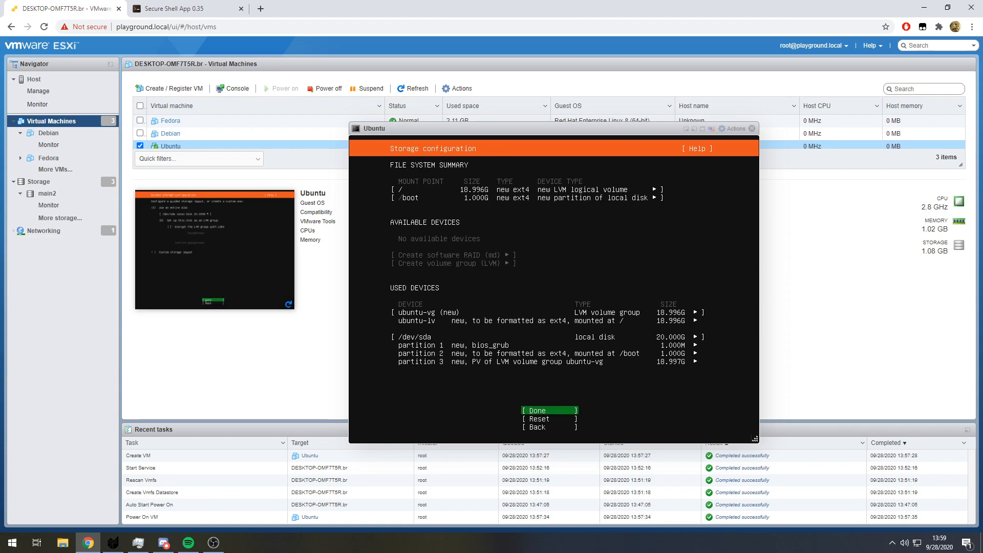
{"action": "key", "text": "Down"}
{"action": "key", "text": "Up"}
{"action": "key", "text": "Return"}
{"action": "key", "text": "Down"}
{"action": "key", "text": "Return"}
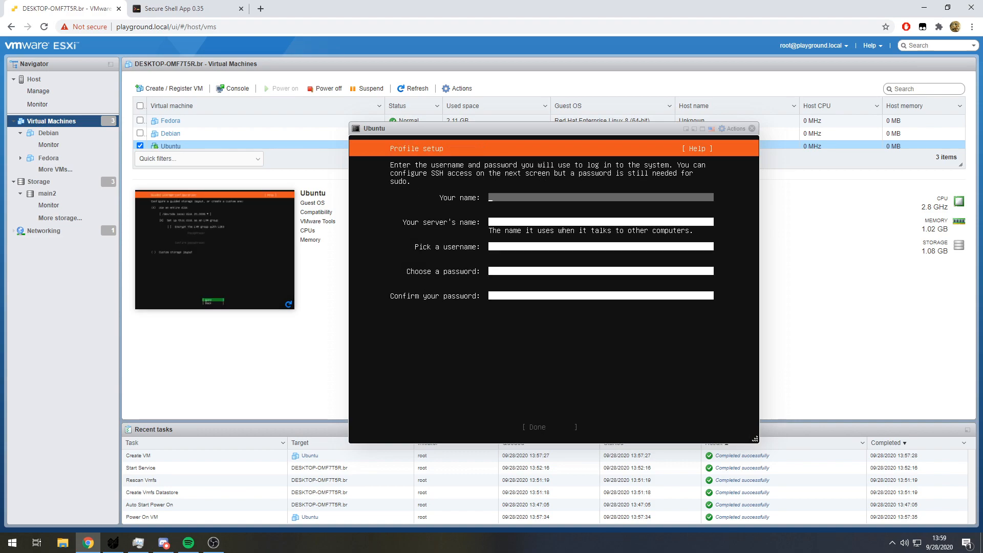
- Fill in the profile with the user's full name, the server name ubuntuvm and the login username
{"action": "type", "text": "Artur Araripe"}
{"action": "key", "text": "Tab"}
{"action": "type", "text": "ubuntuvm"}
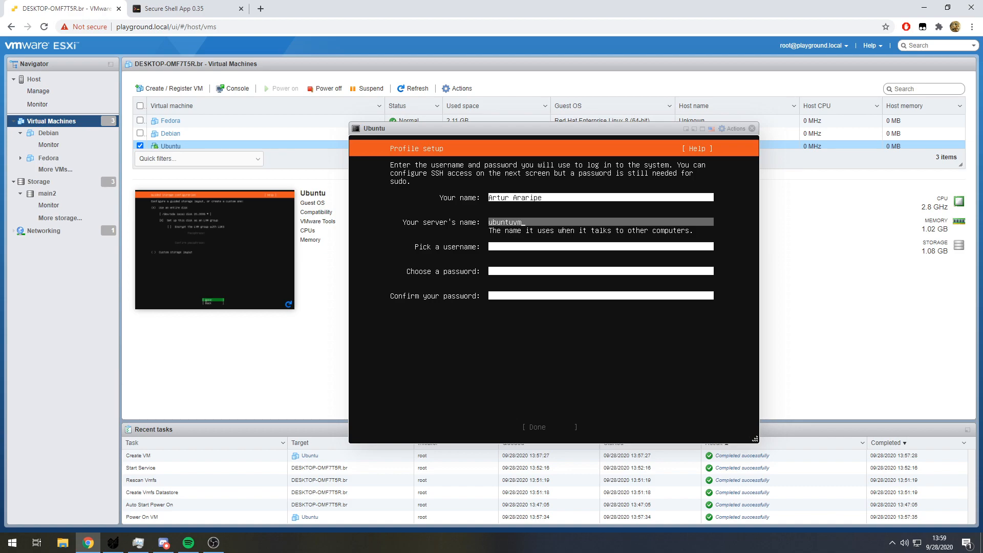
{"action": "key", "text": "Tab"}
{"action": "type", "text": "araripe"}
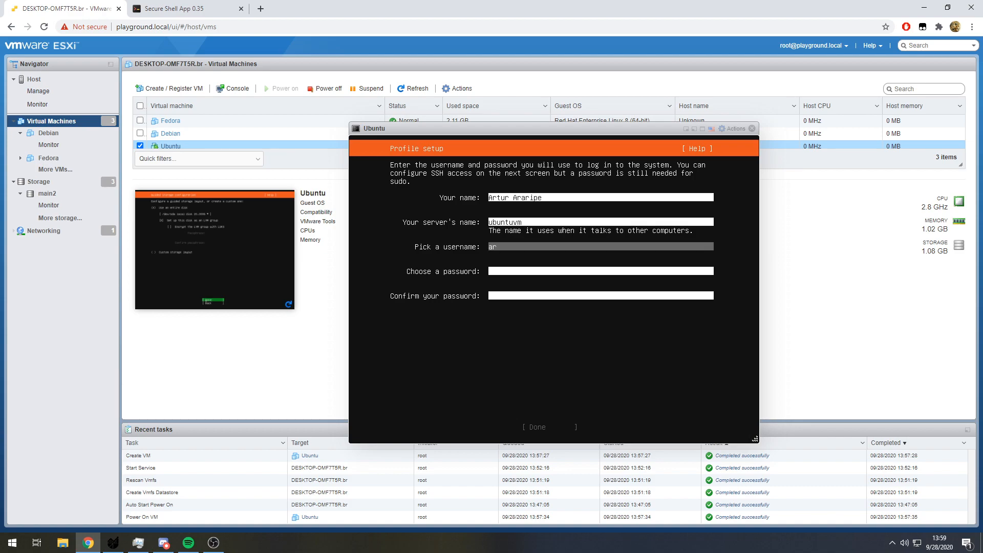
- Enter and confirm the account password, and submit the profile setup
{"action": "key", "text": "Tab"}
{"action": "type", "text": "*********"}
{"action": "key", "text": "Tab"}
{"action": "type", "text": "*********"}
{"action": "key", "text": "Tab"}
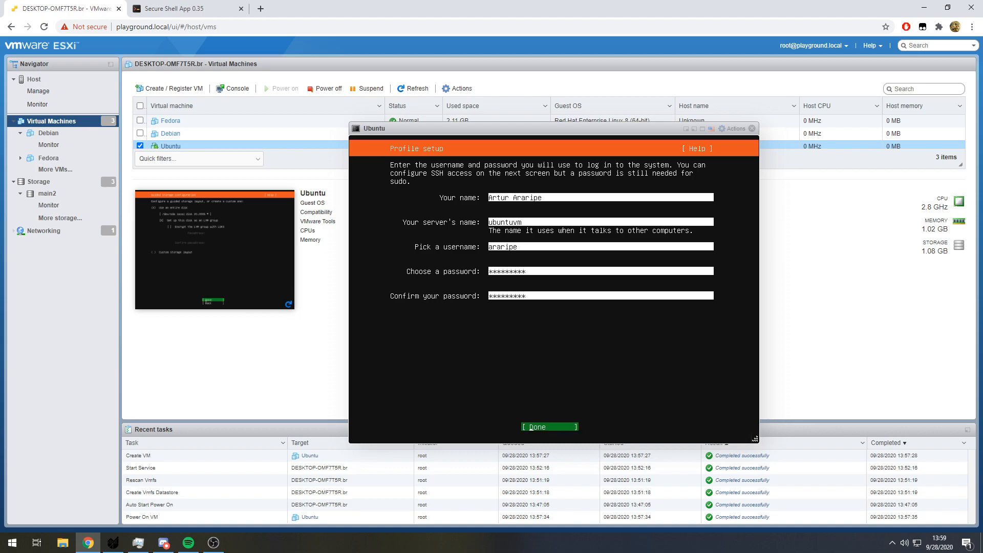
{"action": "key", "text": "Return"}
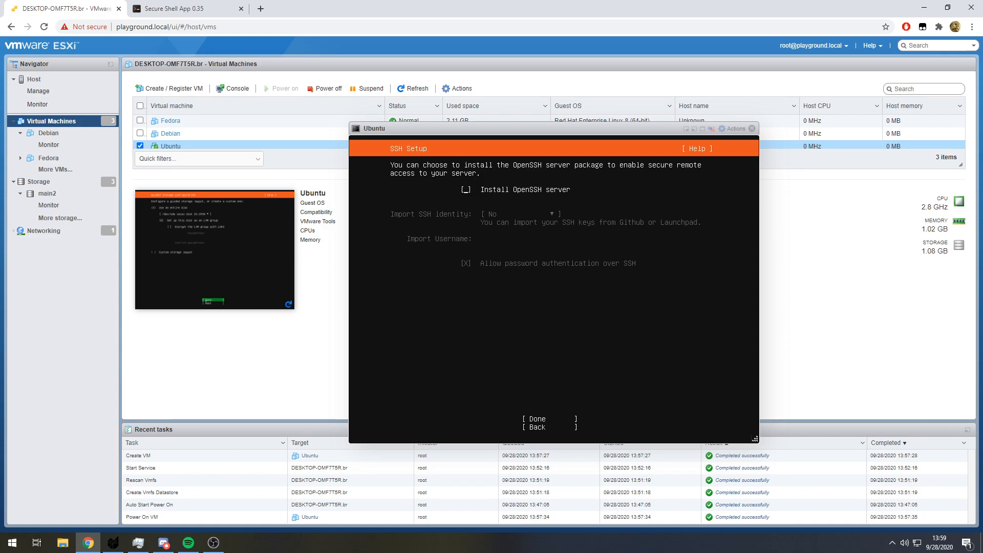
- Enable installation of the OpenSSH server without importing an SSH identity, and continue
{"action": "key", "text": "space"}
{"action": "key", "text": "Tab"}
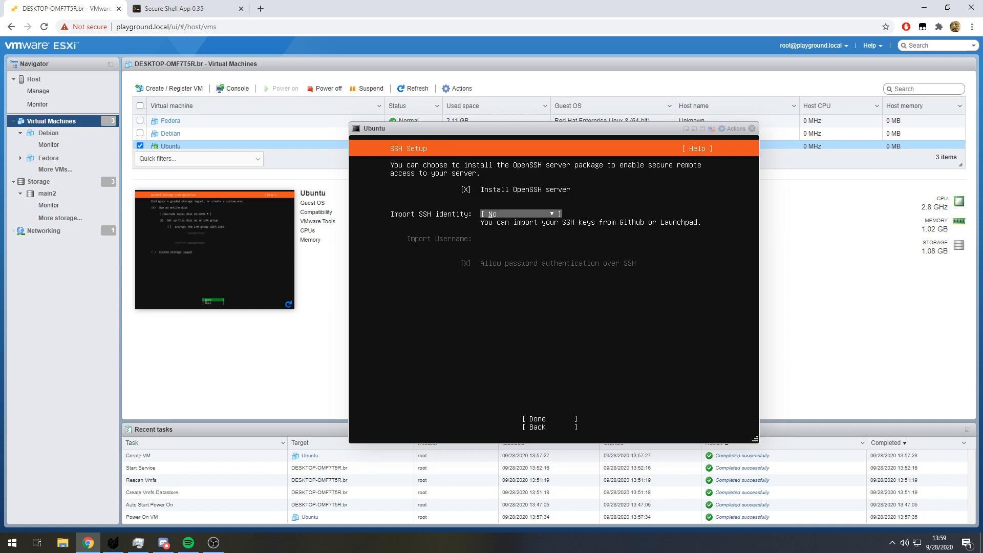
{"action": "key", "text": "Tab"}
{"action": "key", "text": "Return"}
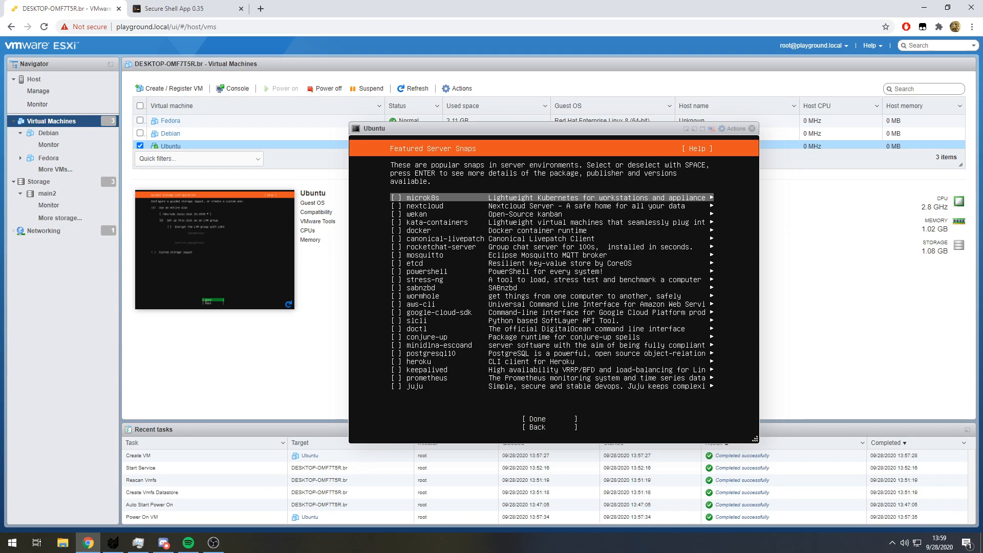
- Look through the featured server snaps and start the system installation without selecting any
{"action": "key", "text": "Down"}
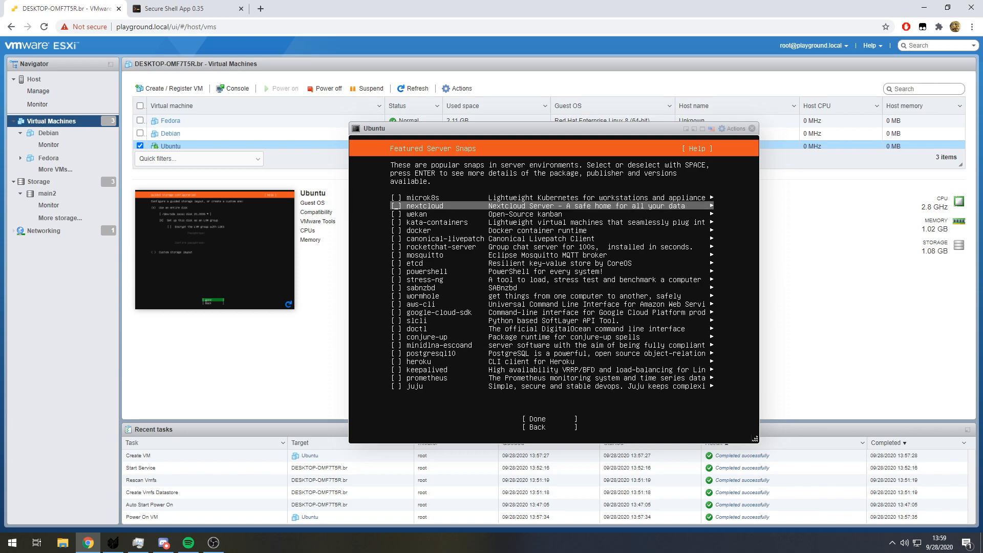
{"action": "key", "text": "Down"}
{"action": "key", "text": "Down"}
{"action": "key", "text": "Down"}
{"action": "key", "text": "Up"}
{"action": "key", "text": "Down"}
{"action": "key", "text": "Down"}
{"action": "key", "text": "Down"}
{"action": "key", "text": "Down"}
{"action": "key", "text": "Down"}
{"action": "key", "text": "Down"}
{"action": "key", "text": "Down"}
{"action": "key", "text": "Down"}
{"action": "key", "text": "Down"}
{"action": "key", "text": "Down"}
{"action": "key", "text": "Down"}
{"action": "key", "text": "Down"}
{"action": "key", "text": "Down"}
{"action": "key", "text": "Down"}
{"action": "key", "text": "Down"}
{"action": "key", "text": "Up"}
{"action": "key", "text": "Up"}
{"action": "key", "text": "Down"}
{"action": "key", "text": "Down"}
{"action": "key", "text": "Down"}
{"action": "key", "text": "Down"}
{"action": "key", "text": "Down"}
{"action": "key", "text": "Down"}
{"action": "key", "text": "Down"}
{"action": "key", "text": "Down"}
{"action": "key", "text": "Up"}
{"action": "key", "text": "Down"}
{"action": "key", "text": "Down"}
{"action": "key", "text": "Down"}
{"action": "key", "text": "Down"}
{"action": "key", "text": "Up"}
{"action": "key", "text": "Return"}
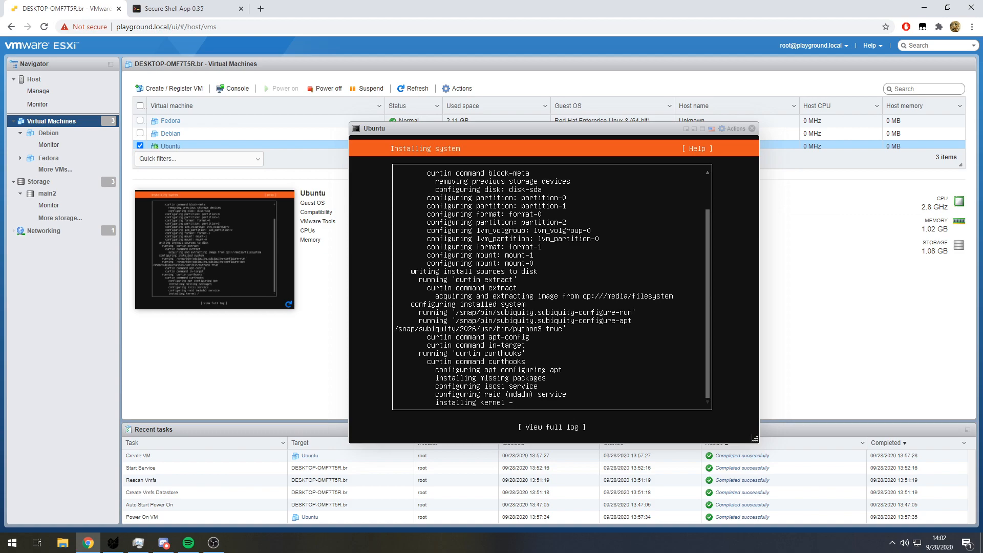
- View the full installer log while the system installs, and close it once the installation is complete
{"action": "key", "text": "Down"}
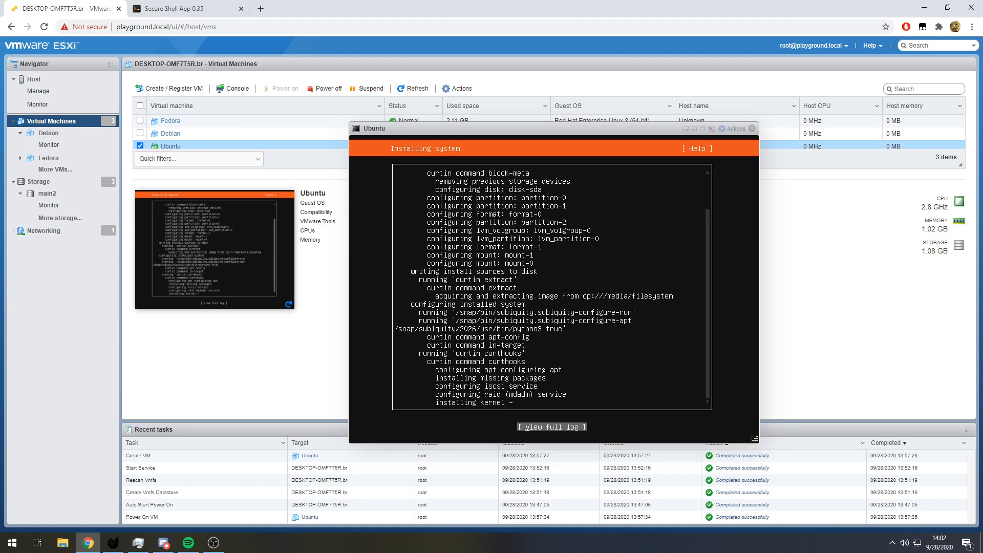
{"action": "key", "text": "Return"}
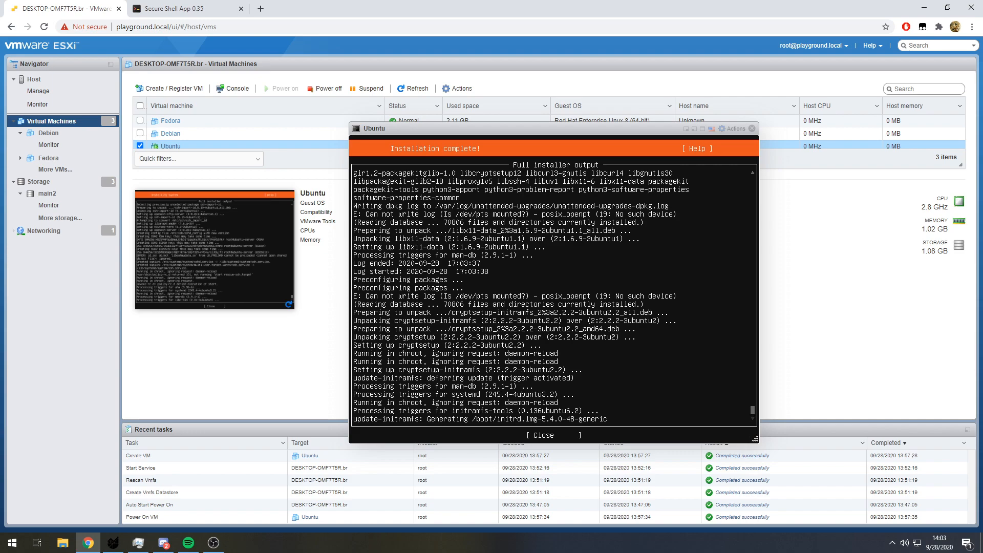
{"action": "key", "text": "Tab"}
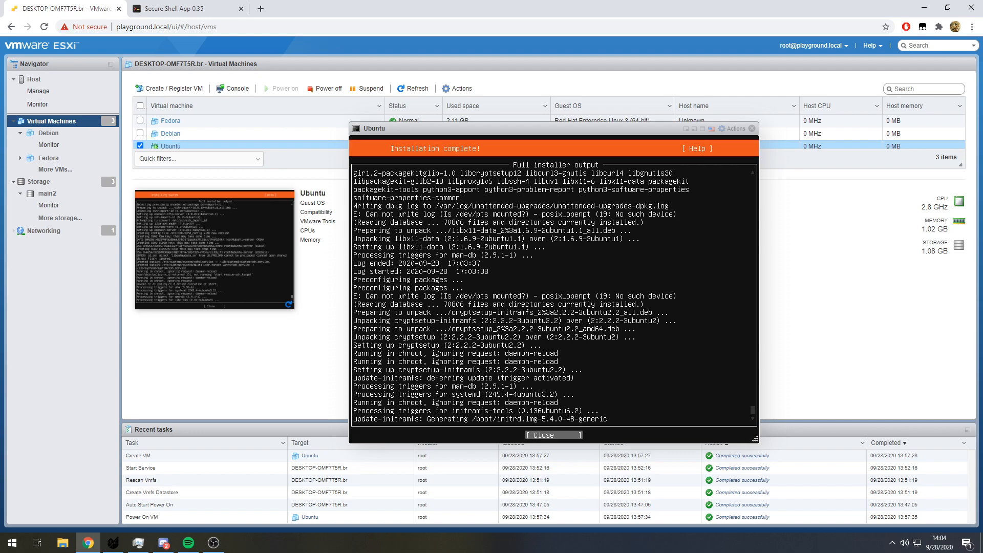
{"action": "key", "text": "Return"}
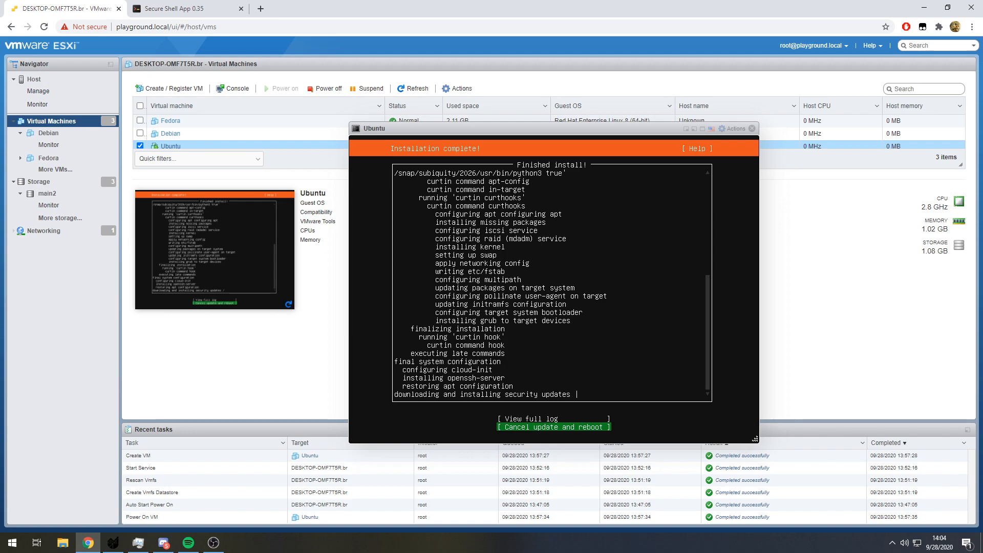
- Recheck the full installer output while the security updates install, and return to the installation overview
{"action": "key", "text": "Up"}
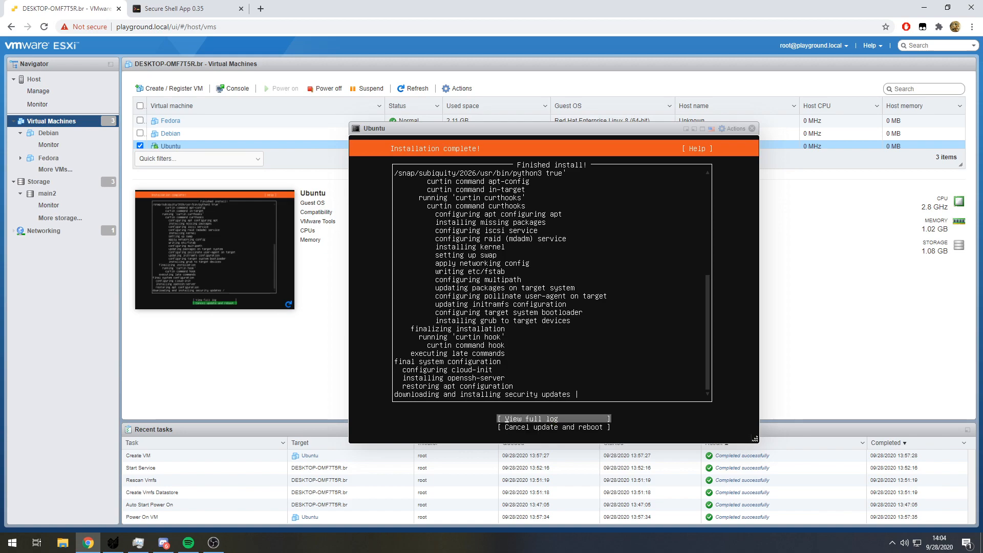
{"action": "key", "text": "Return"}
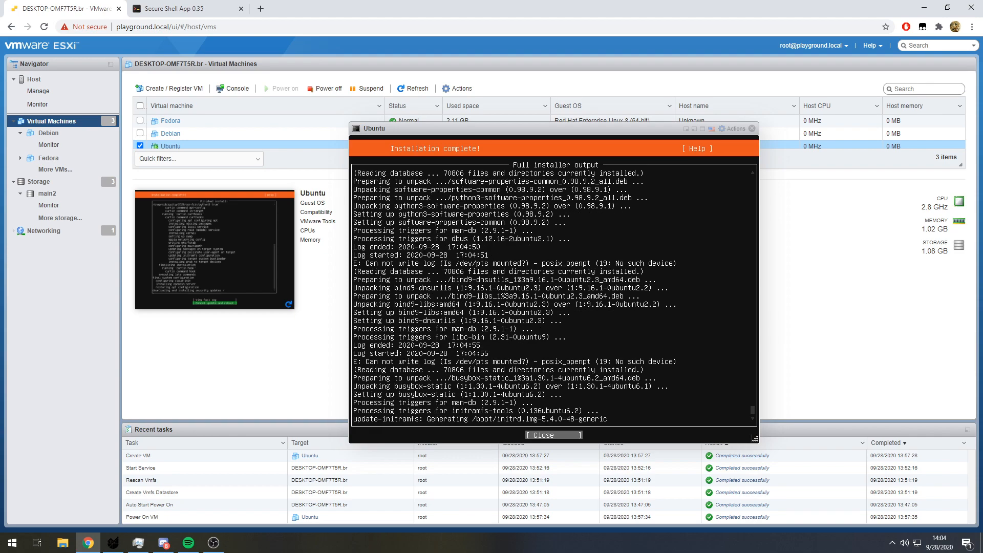
{"action": "key", "text": "Return"}
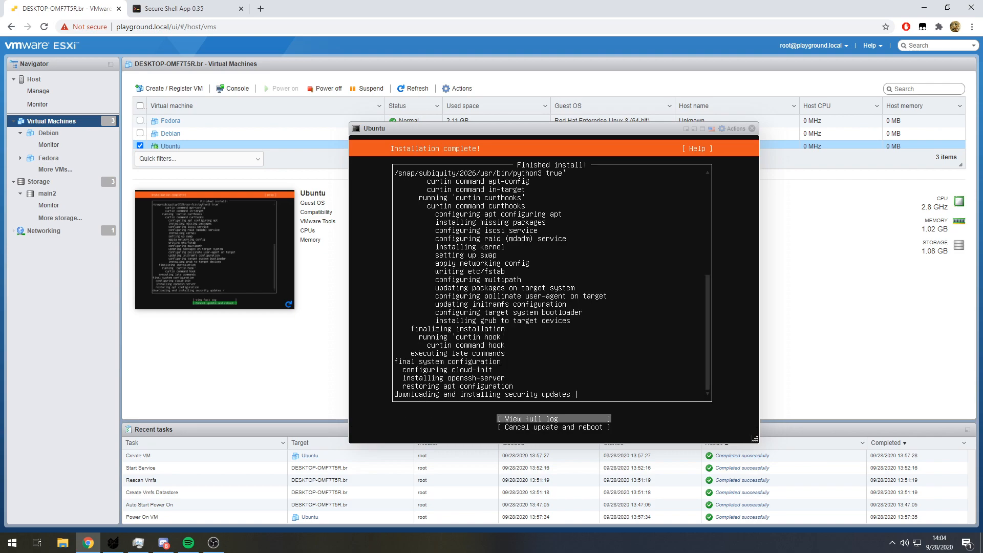
{"action": "key", "text": "Down"}
{"action": "key", "text": "Up"}
{"action": "key", "text": "Return"}
{"action": "key", "text": "Return"}
{"action": "key", "text": "Return"}
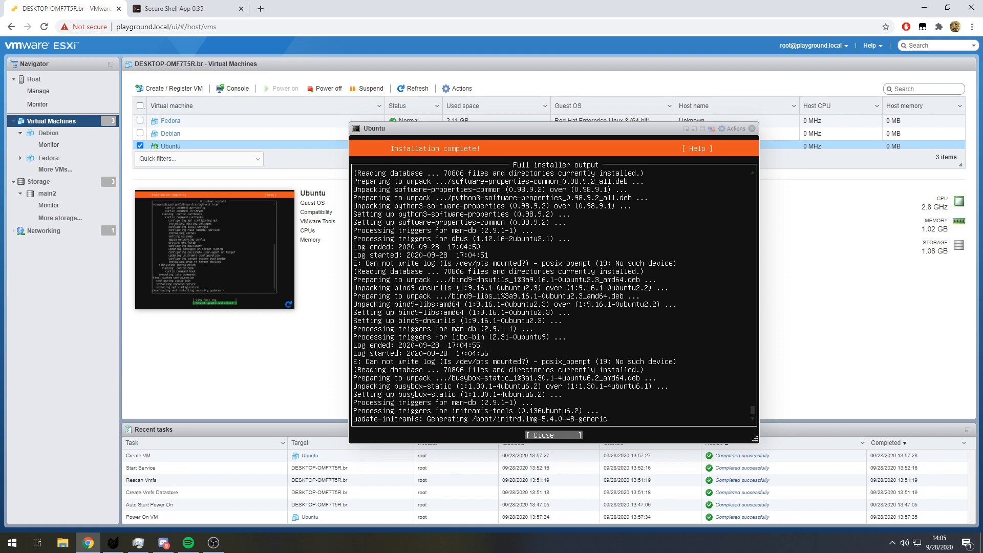
{"action": "key", "text": "Return"}
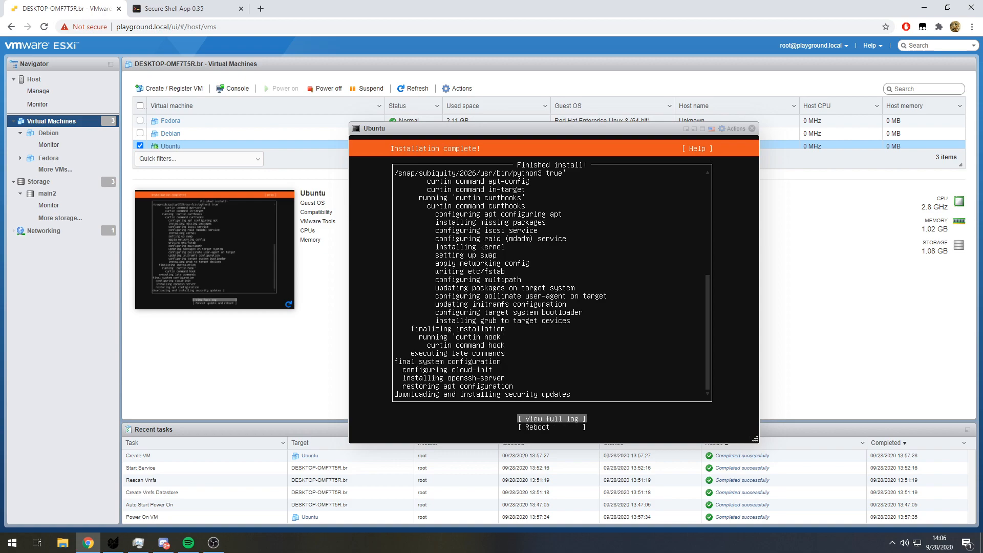
- Reboot from the finished installer, save the Ubuntu VM's settings with the CD/DVD drive disconnected, and continue past the installation medium prompt
{"action": "key", "text": "Down"}
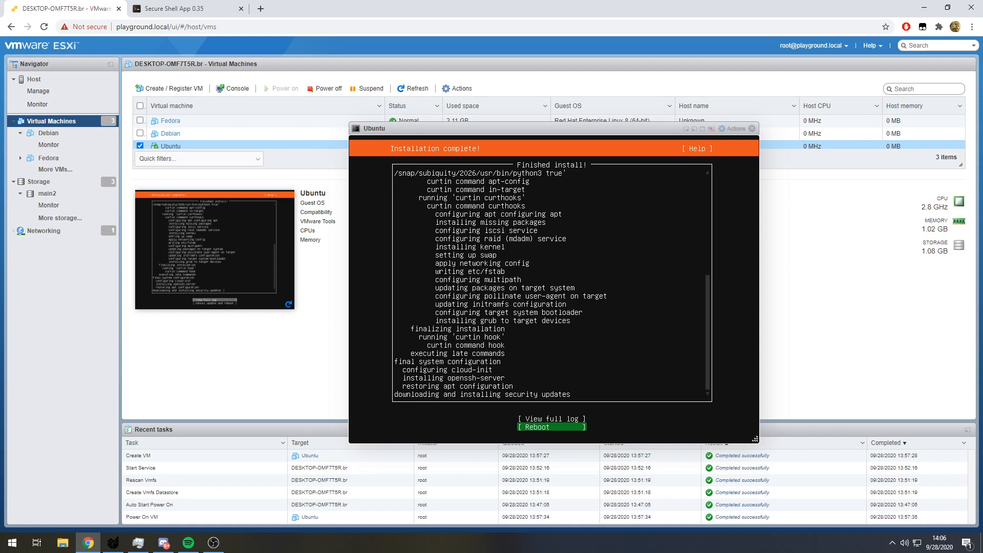
{"action": "key", "text": "Return"}
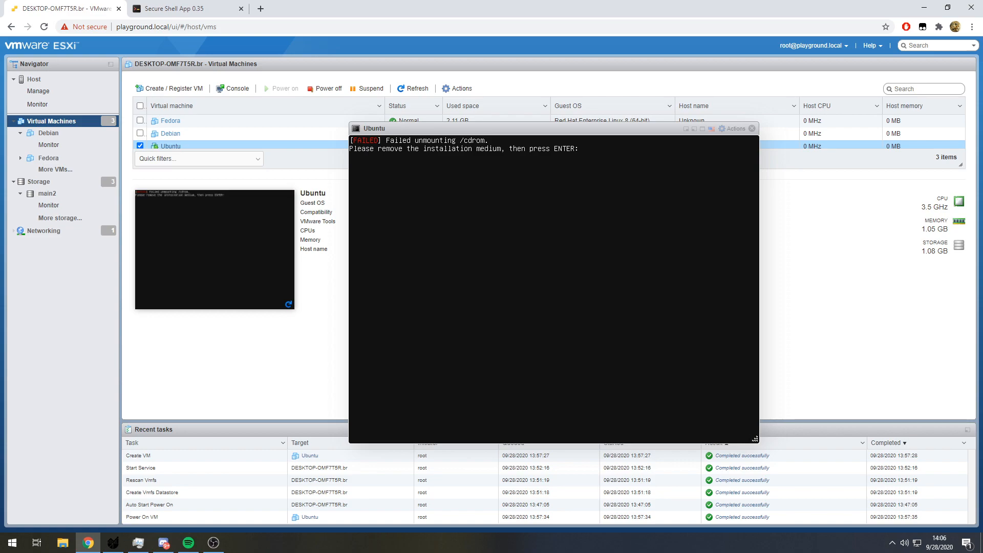
{"action": "left_click", "coordinate": [735, 128]}
{"action": "mouse_move", "coordinate": [757, 231]}
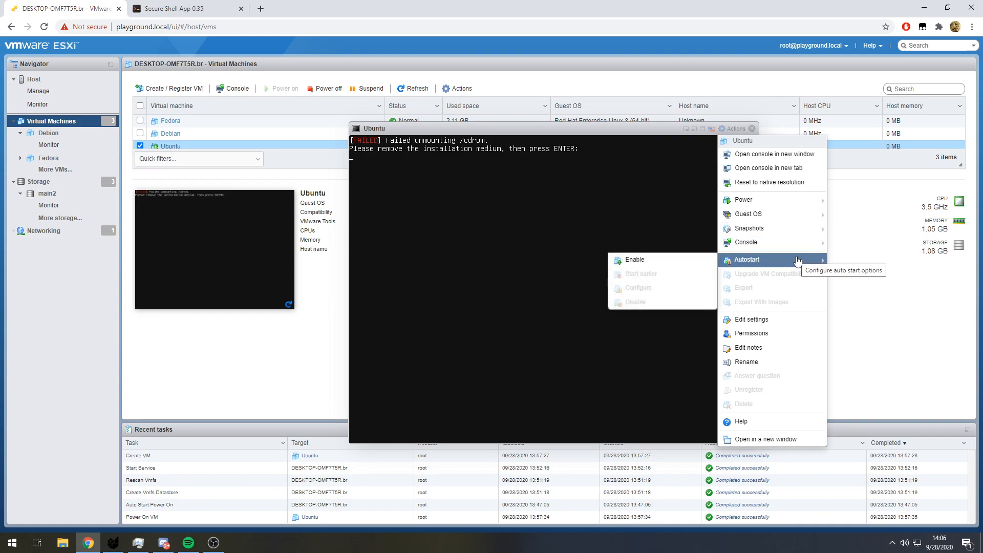
{"action": "mouse_move", "coordinate": [796, 205]}
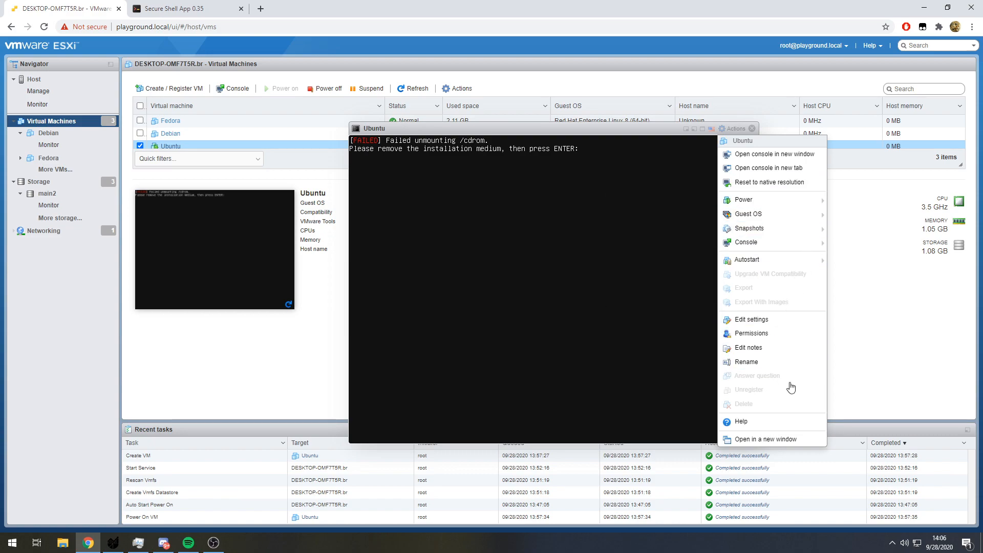
{"action": "left_click", "coordinate": [768, 320]}
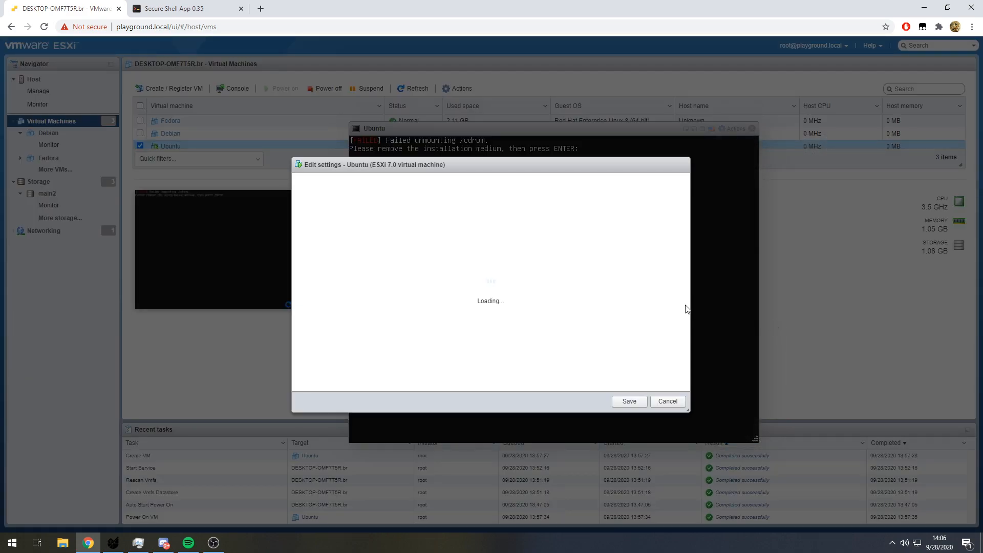
{"action": "scroll", "coordinate": [670, 301], "scroll_direction": "down", "scroll_amount": 1}
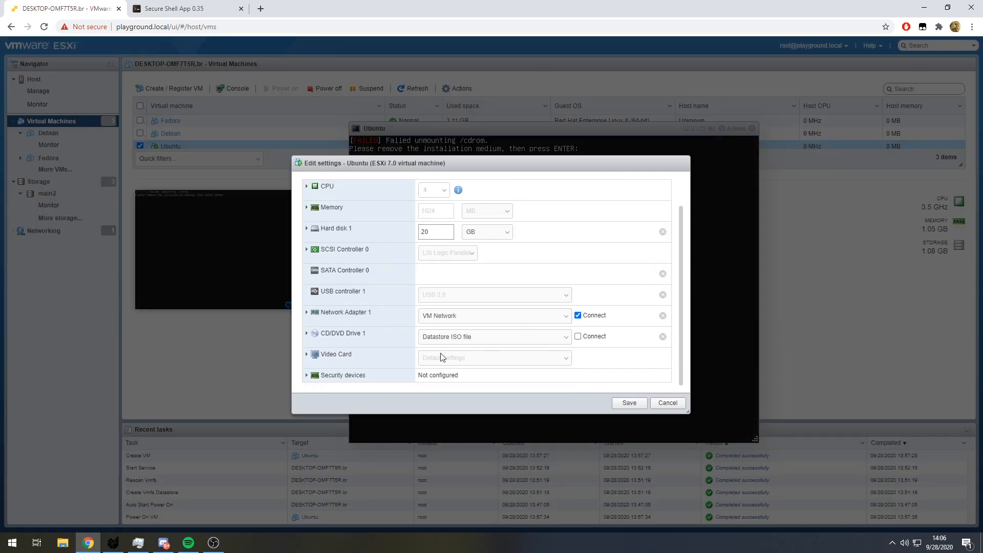
{"action": "left_click", "coordinate": [461, 339]}
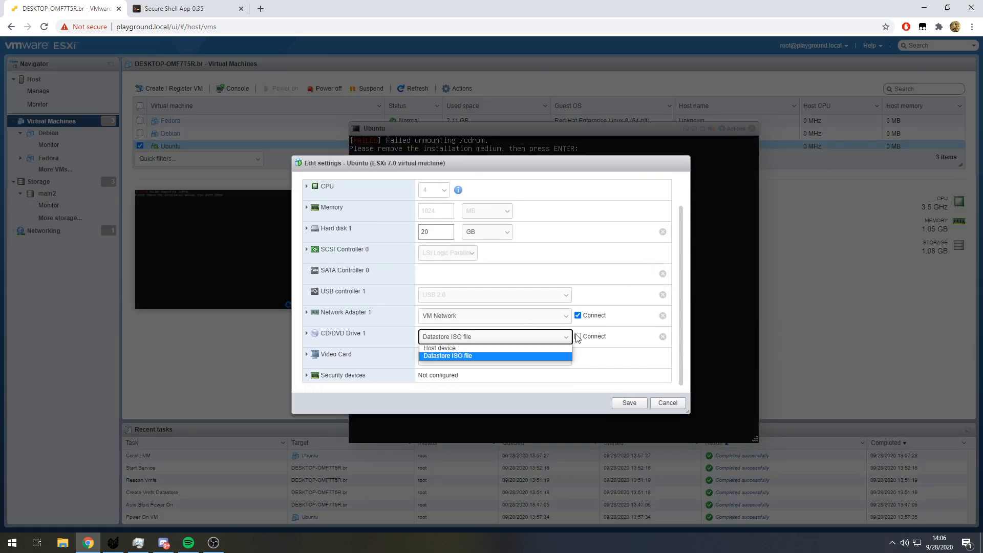
{"action": "left_click", "coordinate": [630, 403]}
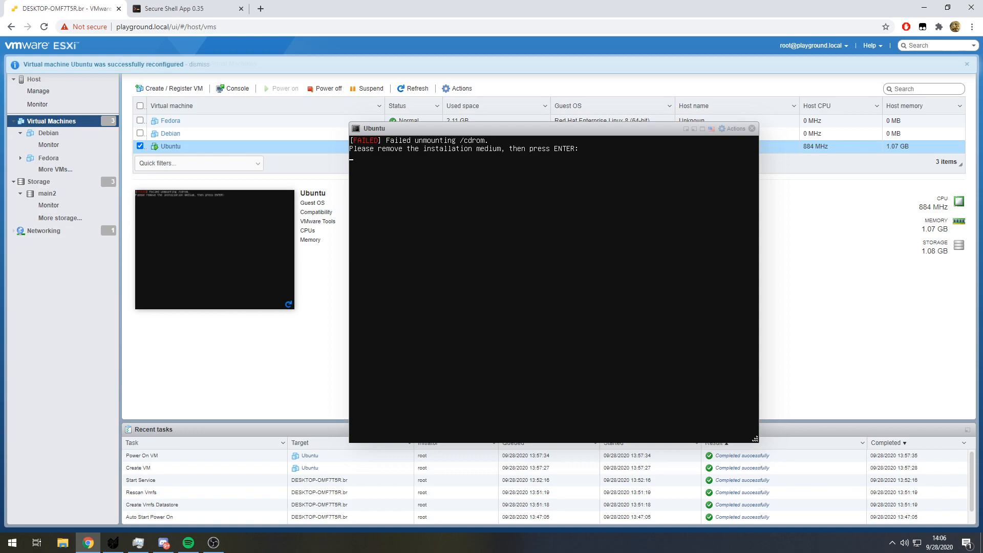
{"action": "key", "text": "Return"}
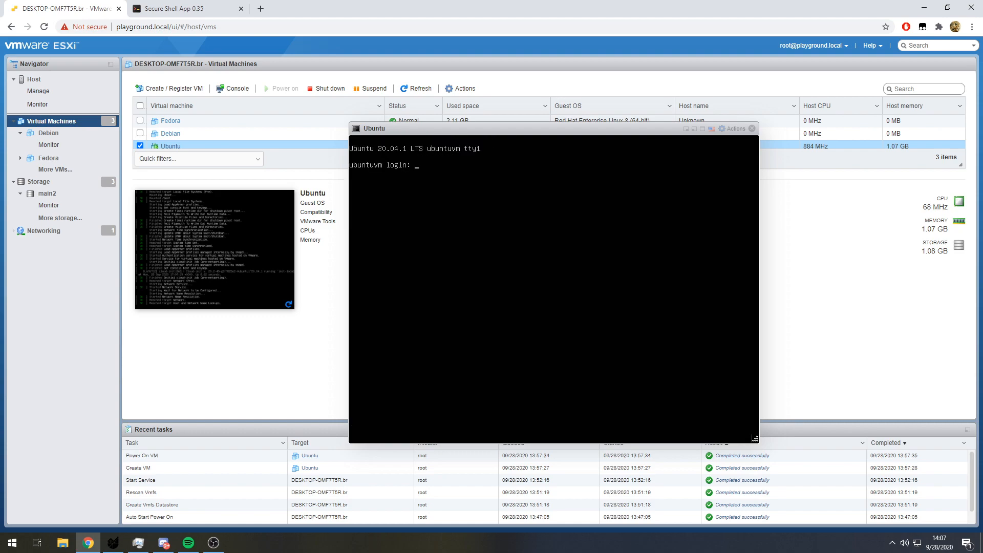
- Log in to the Ubuntu console with the user account's name and password
{"action": "type", "text": "oot"}
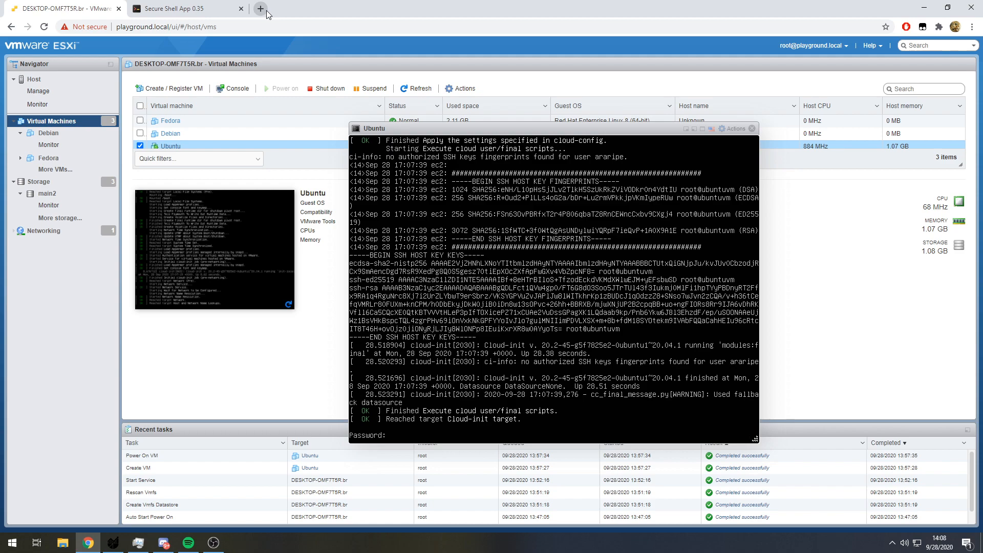
{"action": "key", "text": "Return"}
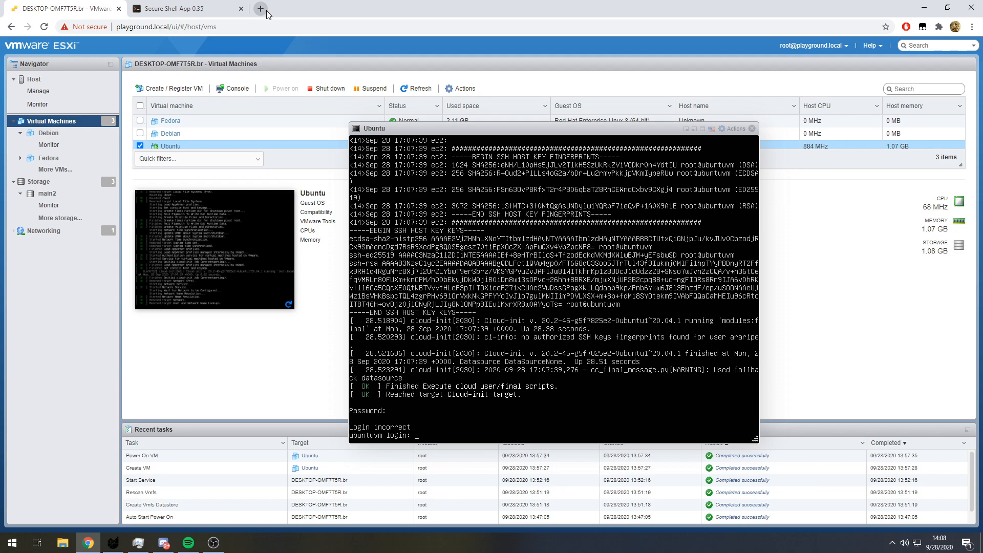
{"action": "type", "text": "araripe"}
{"action": "key", "text": "Return"}
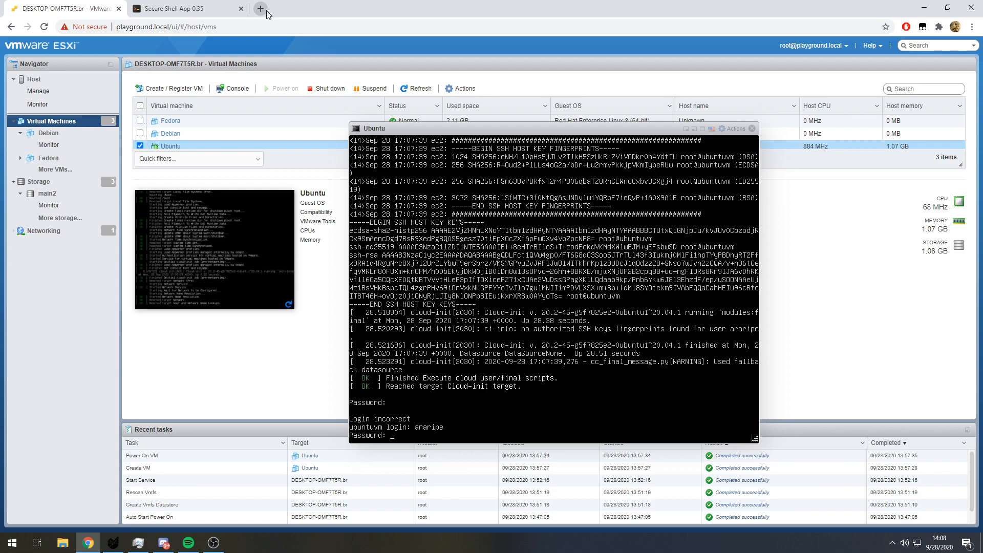
{"action": "key", "text": "Return"}
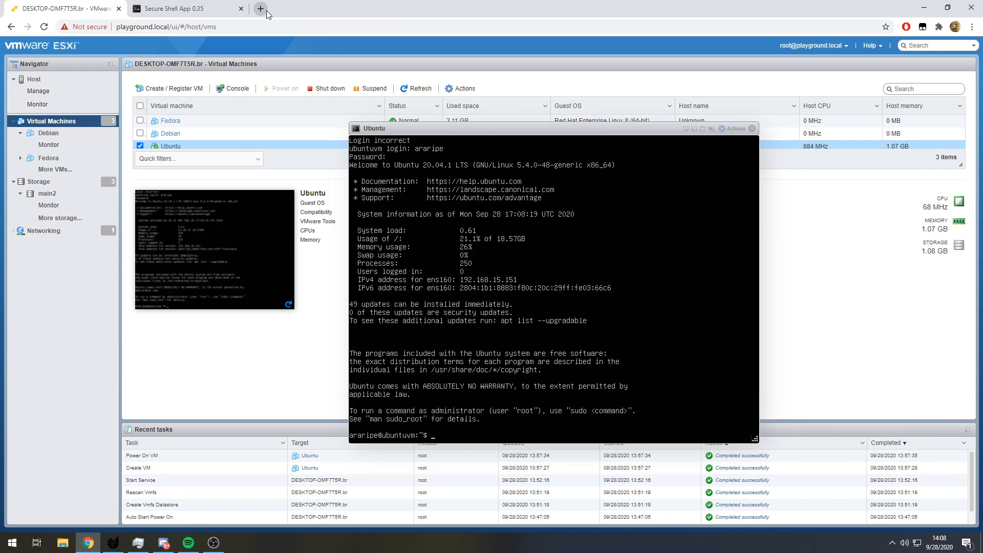
- Open a root shell with sudo su, entering the account password, and change to the / directory
{"action": "type", "text": "sudo su"}
{"action": "key", "text": "Return"}
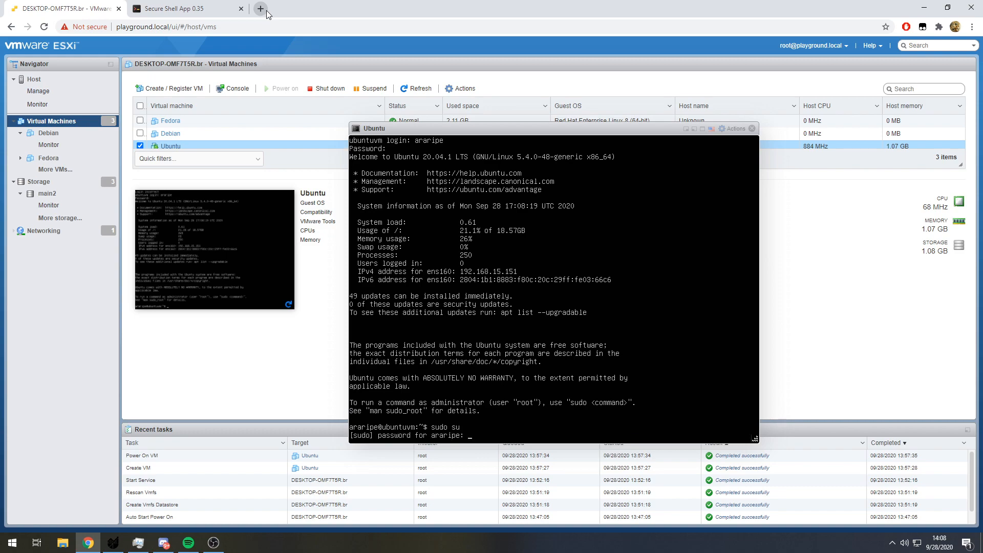
{"action": "key", "text": "Return"}
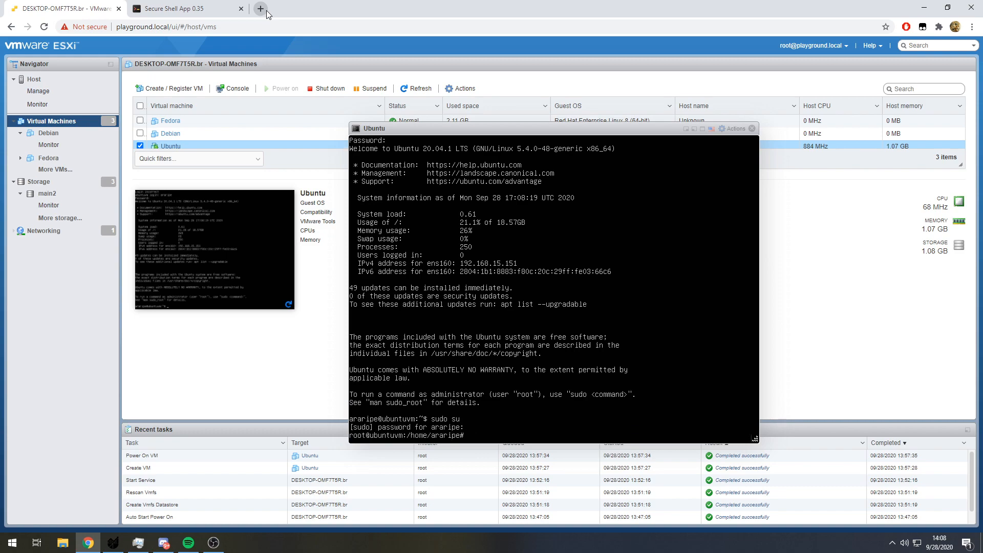
{"action": "type", "text": "cd /"}
{"action": "key", "text": "Return"}
- Refresh the package lists with apt-get update
{"action": "type", "text": "apt-get install ope"}
{"action": "key", "text": "BackSpace"}
{"action": "key", "text": "BackSpace"}
{"action": "key", "text": "BackSpace"}
{"action": "key", "text": "BackSpace"}
{"action": "key", "text": "BackSpace"}
{"action": "key", "text": "BackSpace"}
{"action": "key", "text": "BackSpace"}
{"action": "key", "text": "BackSpace"}
{"action": "key", "text": "BackSpace"}
{"action": "key", "text": "BackSpace"}
{"action": "key", "text": "BackSpace"}
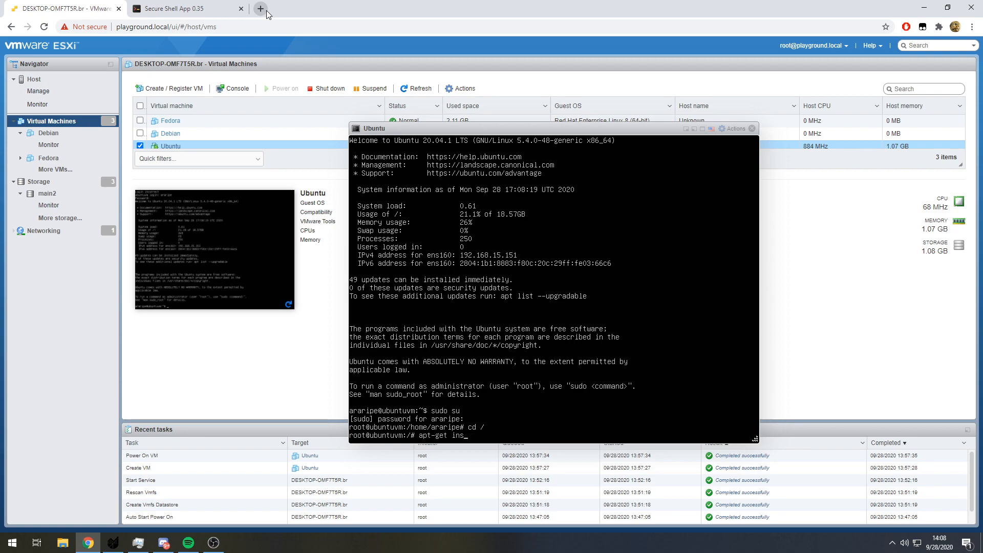
{"action": "type", "text": "update"}
{"action": "key", "text": "Return"}
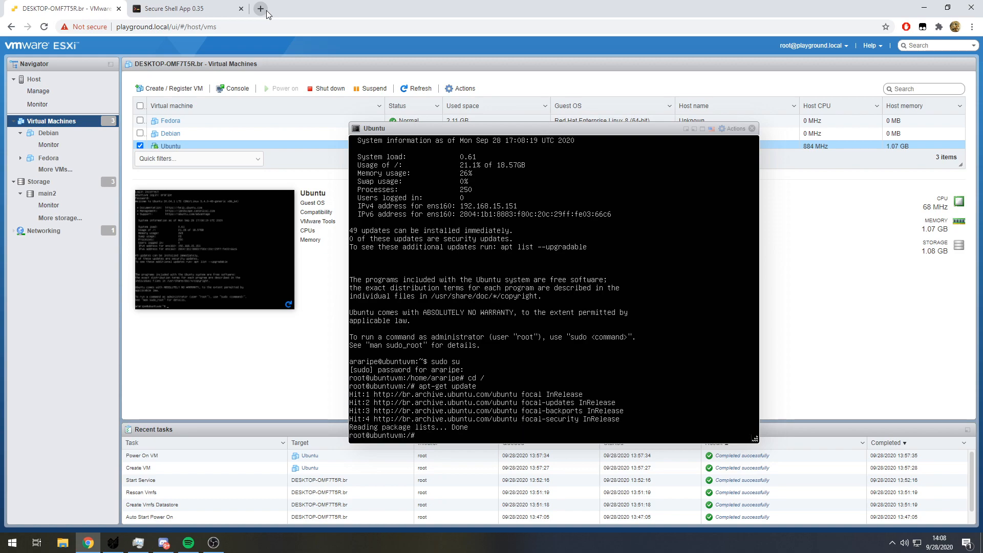
- Install the open-vm-tools package with apt-get
{"action": "type", "text": "apt-get install opemn--vm-tools"}
{"action": "key", "text": "Return"}
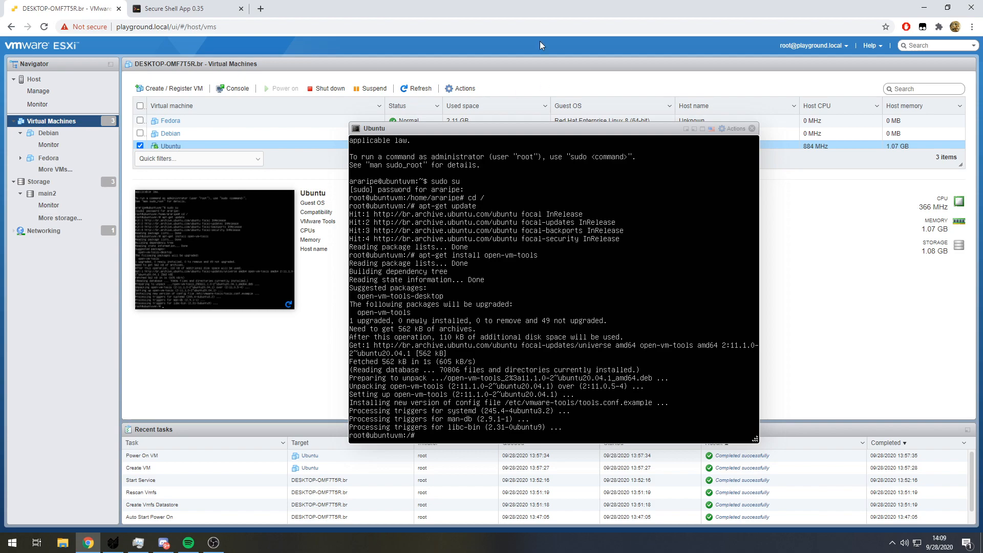
- Move the VM console window clear of the virtual machine list and install screenfetch with apt-get, accepting the additional packages
{"action": "mouse_move", "coordinate": [579, 134]}
{"action": "left_mouse_down"}
{"action": "mouse_move", "coordinate": [282, 202]}
{"action": "mouse_move", "coordinate": [622, 267]}
{"action": "mouse_move", "coordinate": [573, 152]}
{"action": "left_mouse_up"}
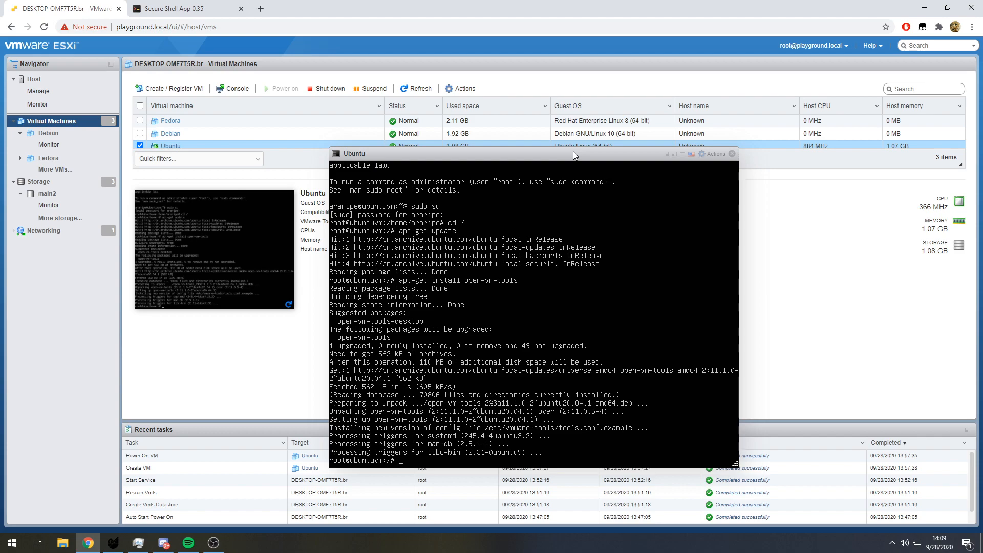
{"action": "left_click", "coordinate": [564, 225]}
{"action": "type", "text": "apt-get i"}
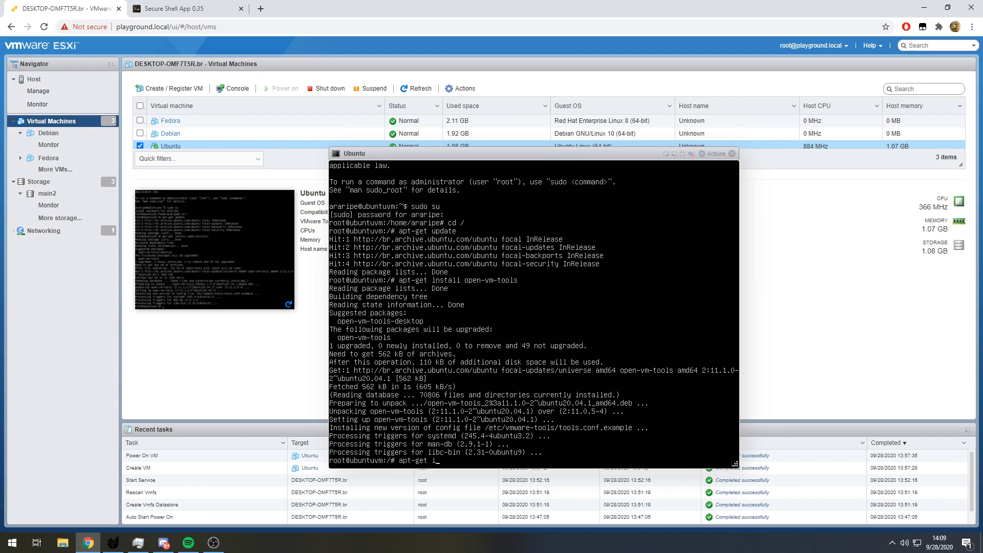
{"action": "type", "text": "nstall screenfetch"}
{"action": "key", "text": "Return"}
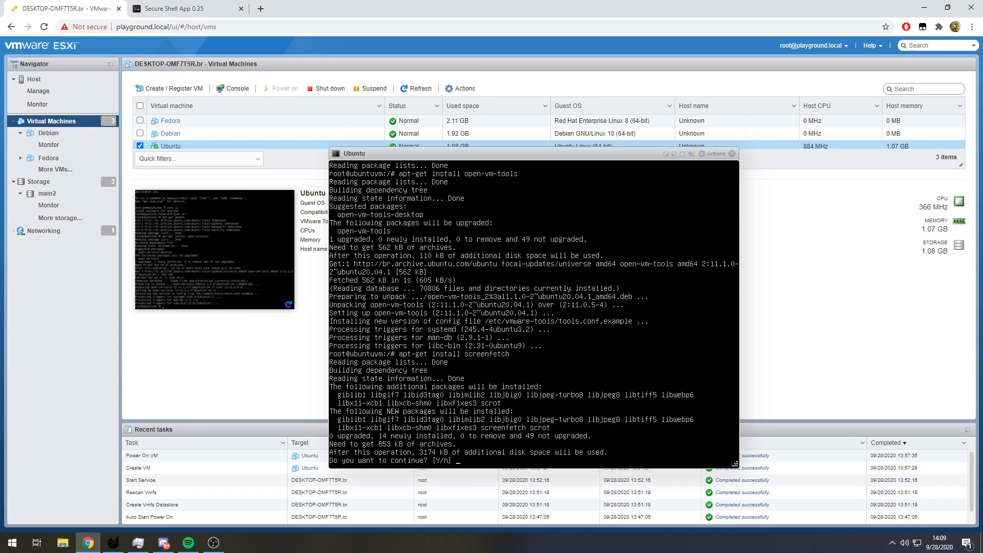
{"action": "type", "text": "y"}
{"action": "key", "text": "Return"}
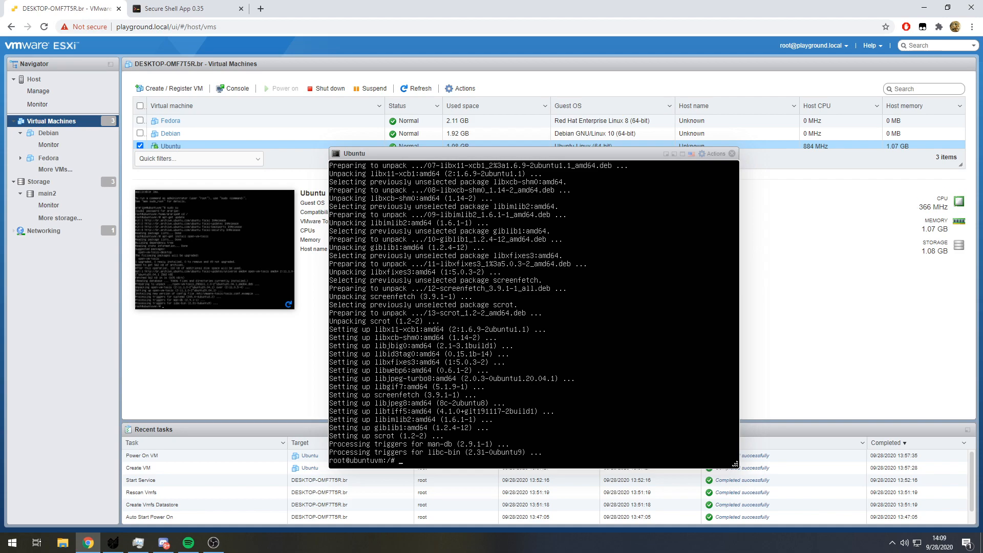
- Run screenfetch to display the Ubuntu virtual machine's system information
{"action": "type", "text": "scrreenfetch"}
{"action": "key", "text": "Return"}
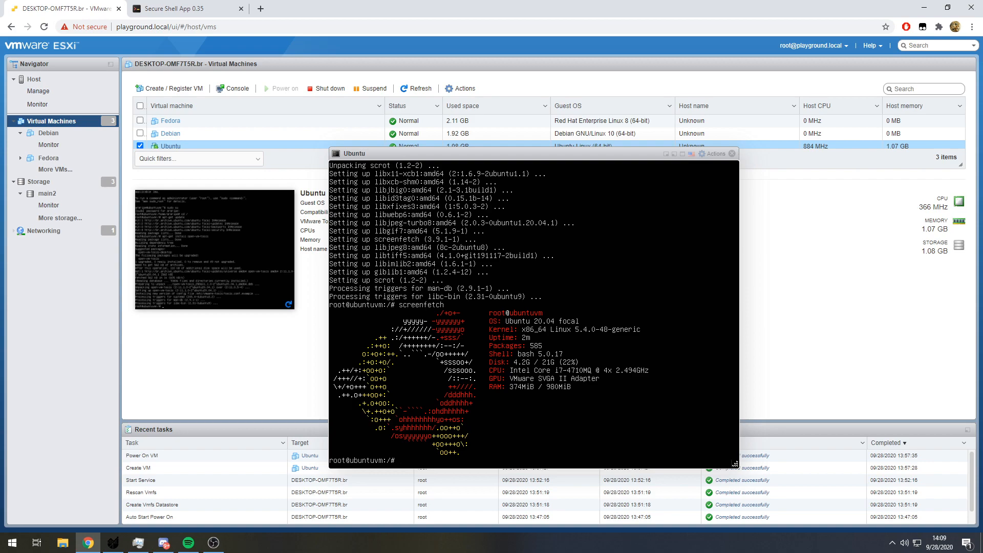